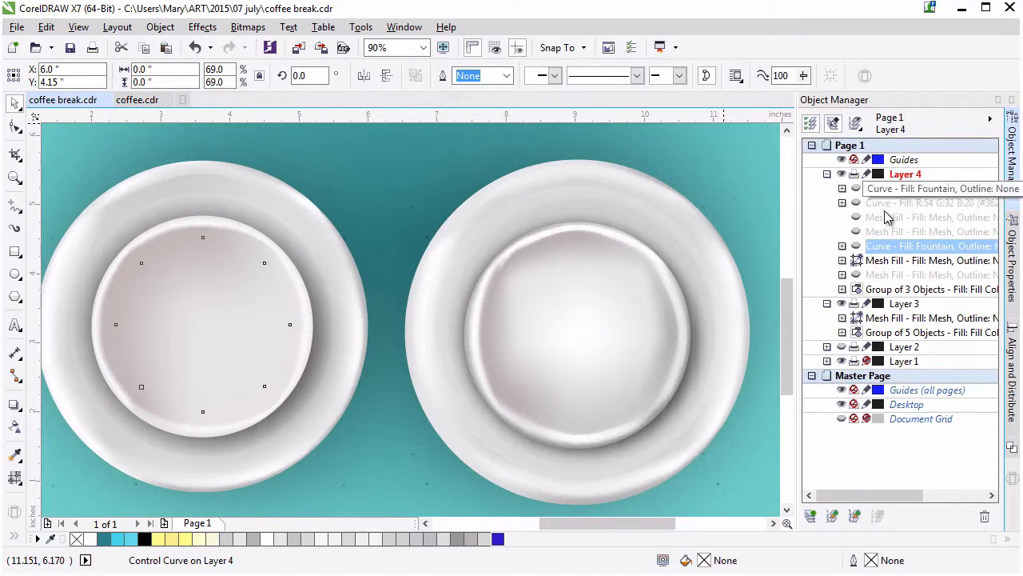
- Show the hidden fountain-filled coffee curve inside the left cup
right_click(879, 248)
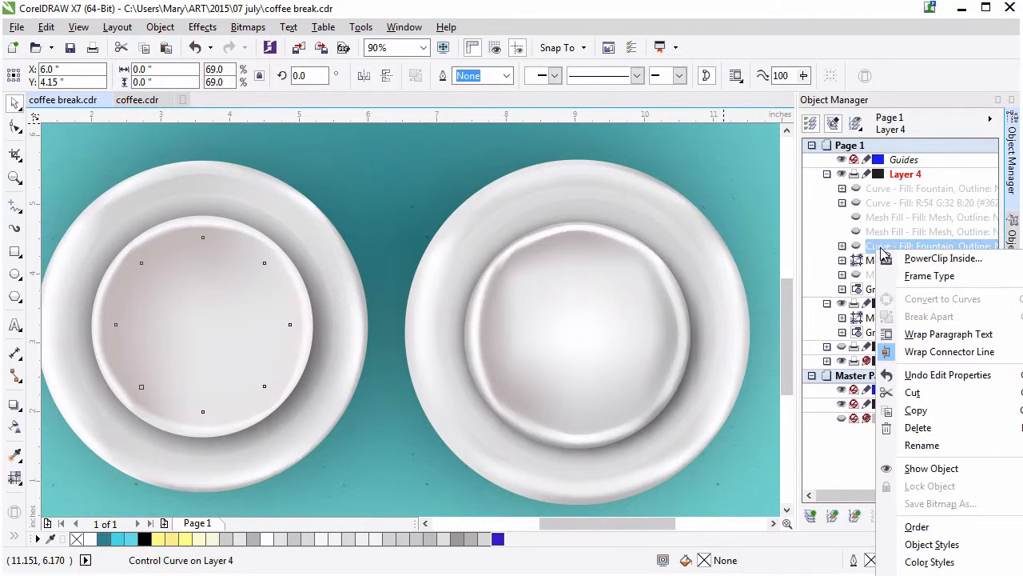
left_click(932, 470)
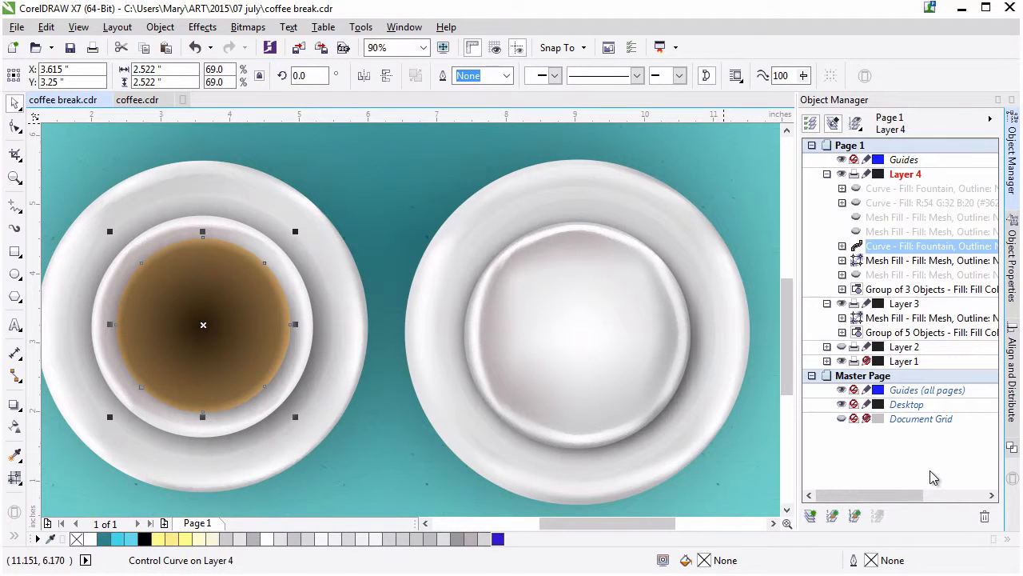
- Draw a circle over the right cup's opening, centring it and scaling it to about 2.68 inches in diameter
key("F7")
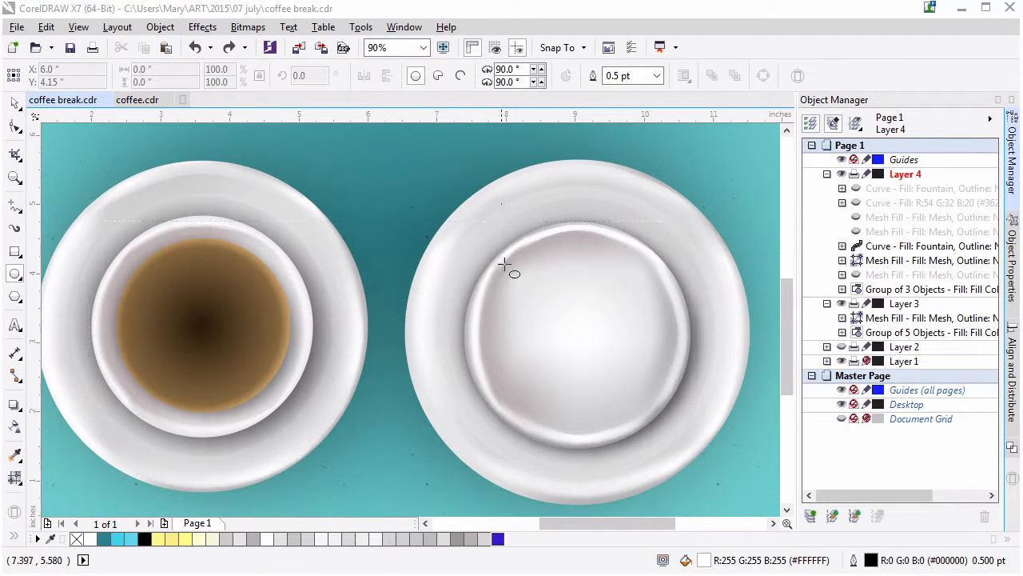
mouse_move(473, 232)
left_mouse_down()
mouse_move(656, 396)
mouse_move(663, 390)
left_mouse_up()
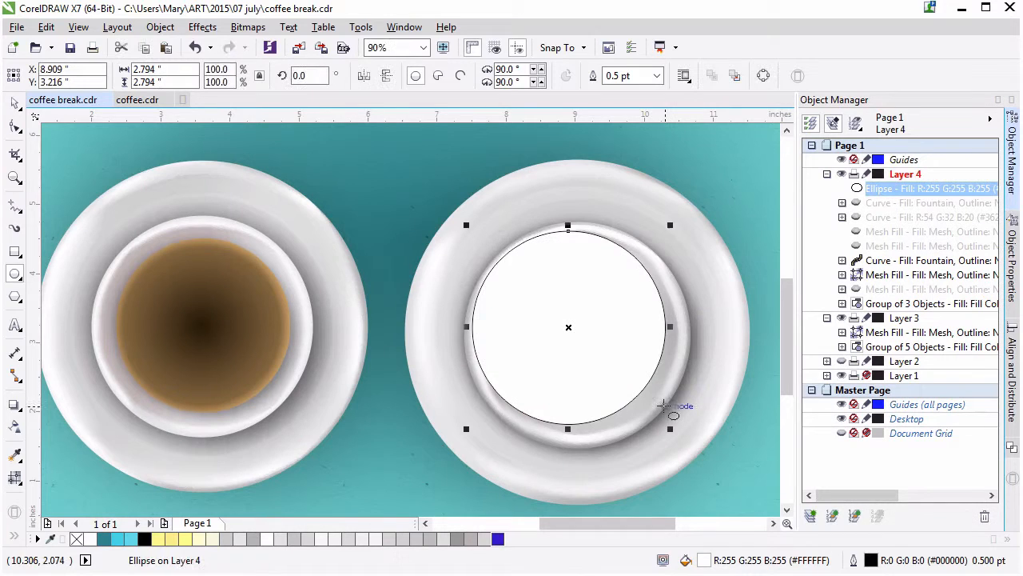
left_click(16, 454)
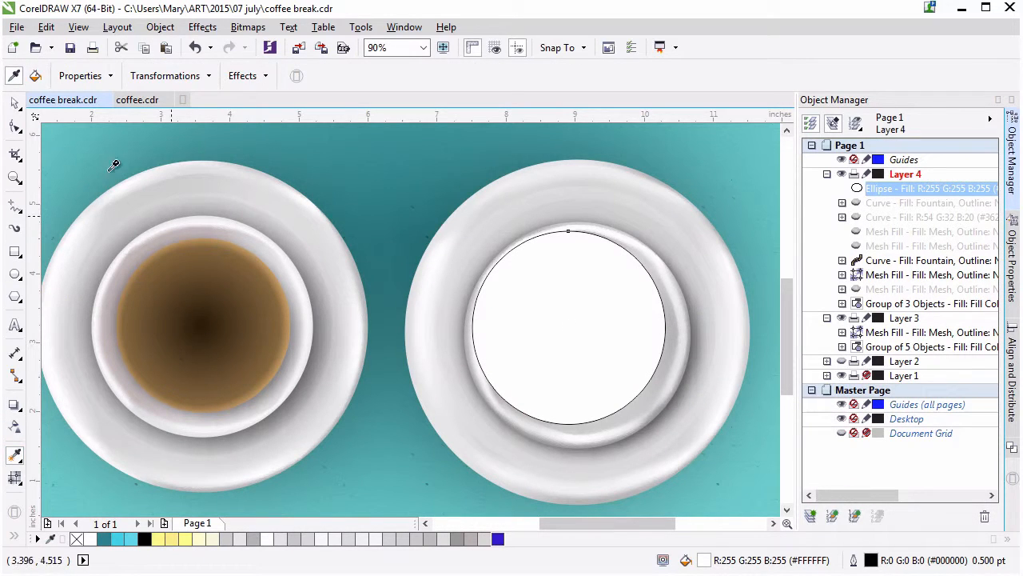
left_click(14, 102)
left_click_drag(592, 331, 601, 337)
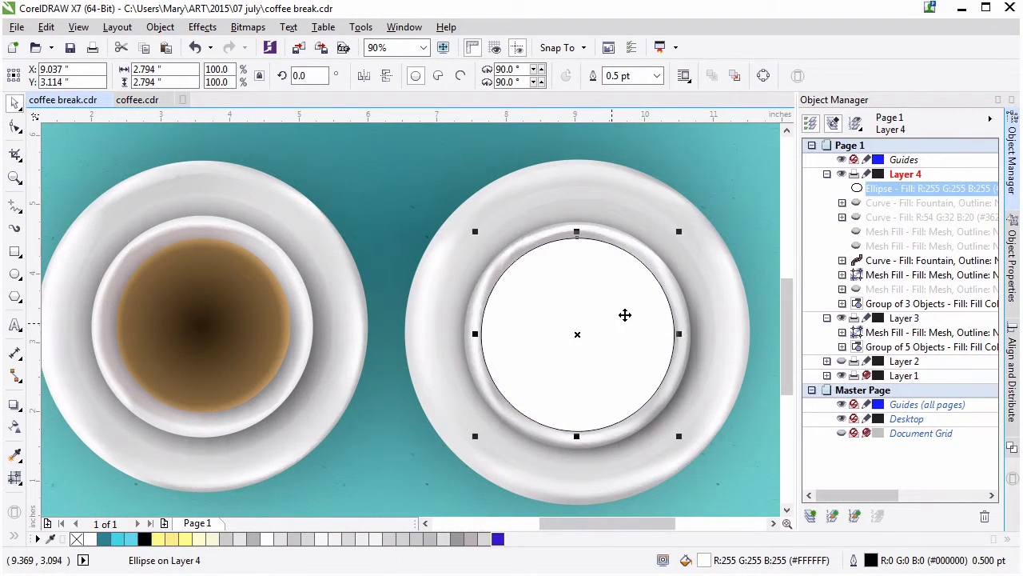
left_click_drag(678, 229, 674, 236)
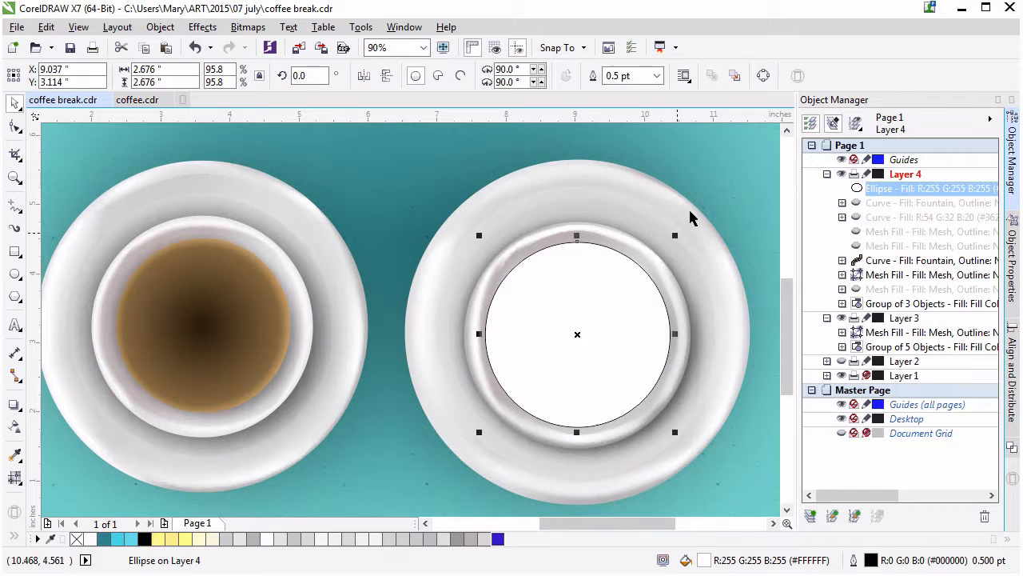
- Fill the right cup's circle with brown RGB 163, 131, 67 and remove its outline
left_click(1012, 241)
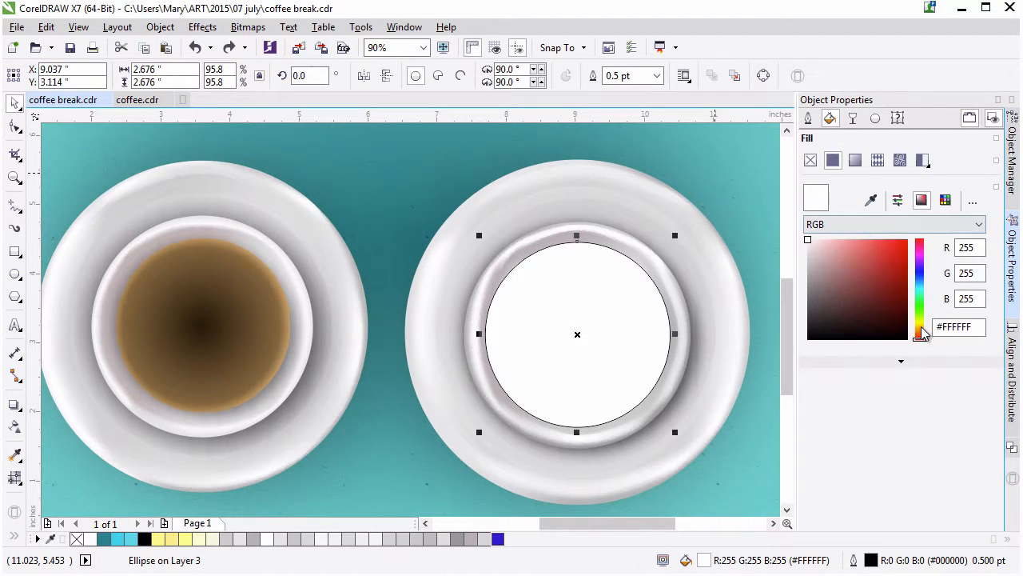
left_click_drag(921, 327, 921, 329)
left_click_drag(867, 271, 868, 276)
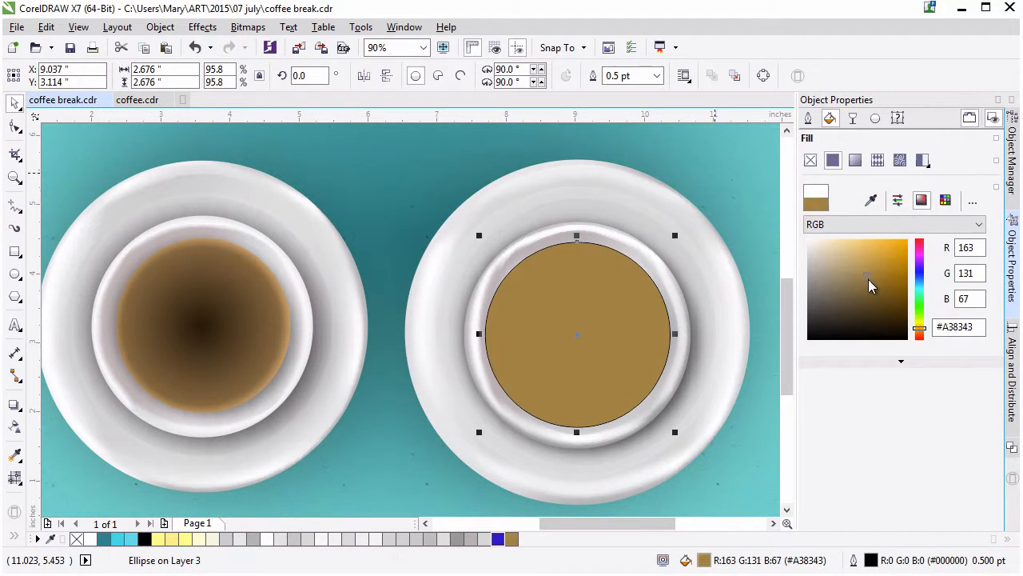
left_click(807, 118)
left_click(907, 162)
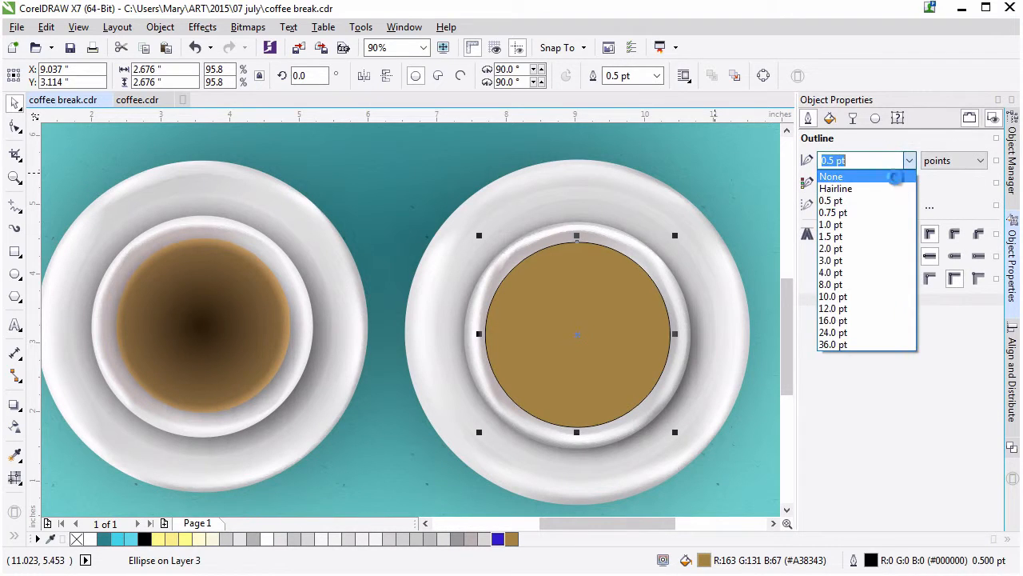
left_click(902, 177)
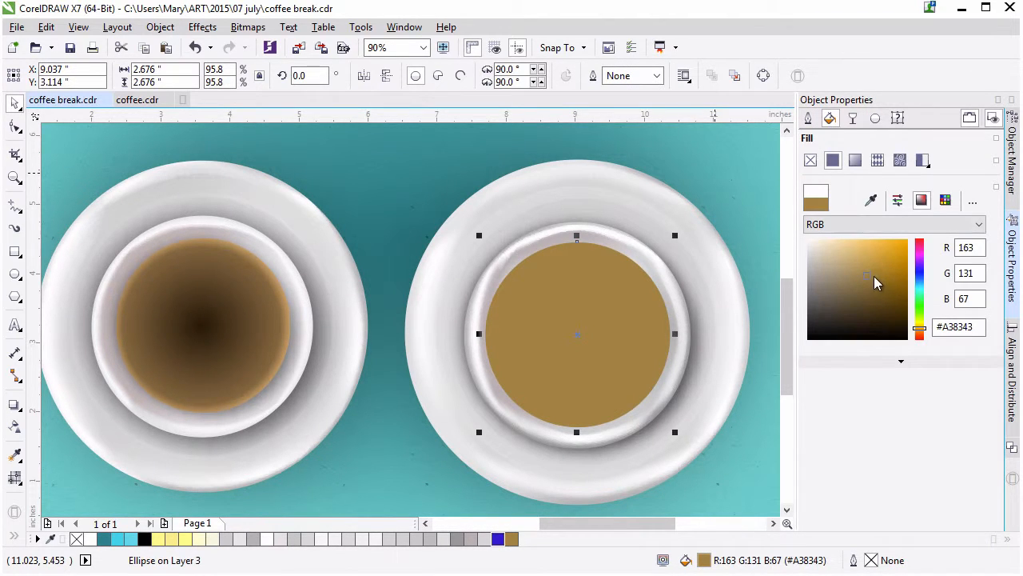
- Change the circle's fill to an elliptical fountain fill with brown at the edge and dark brown #2B1A0E at the centre
left_click(857, 161)
left_click(915, 258)
left_click(969, 296)
left_click(870, 339)
left_click(867, 372)
left_click(807, 297)
left_click(879, 464)
left_click_drag(916, 489, 915, 494)
left_click_drag(879, 464, 877, 488)
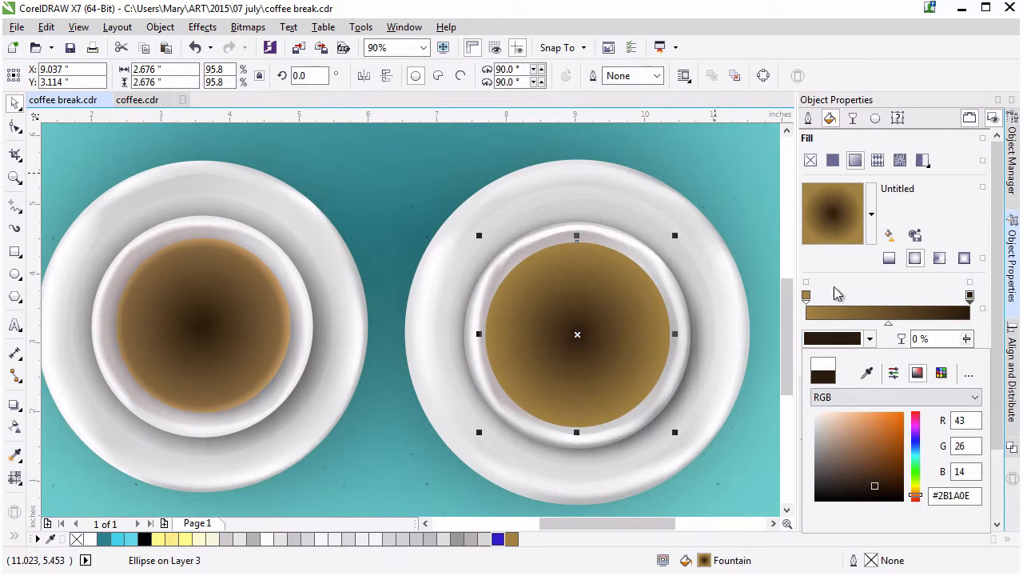
- Shift the fountain fill's midpoint outward, close to the circle's edge, using the Interactive Fill tool
left_click(15, 476)
left_click(48, 475)
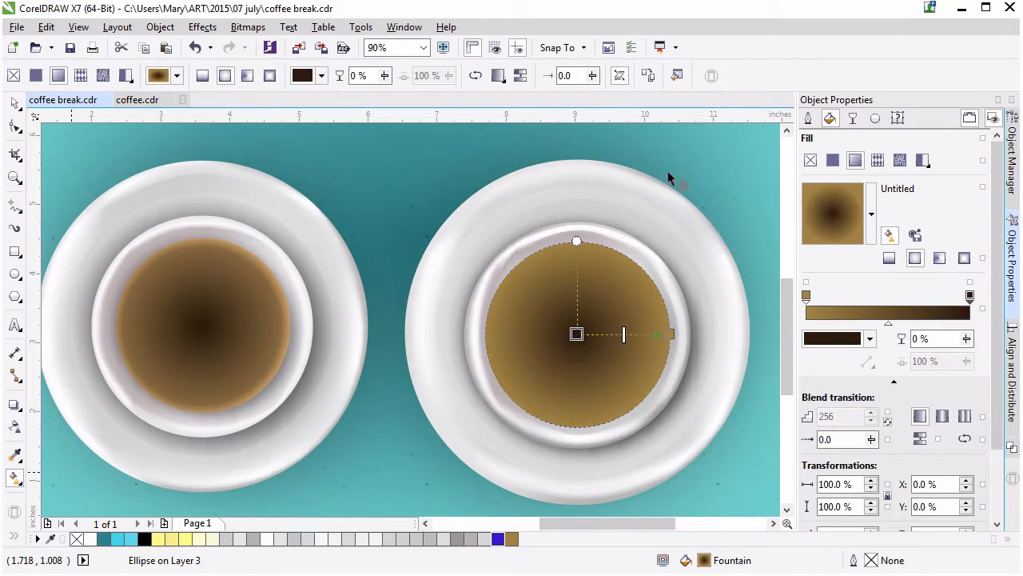
left_click_drag(624, 336, 670, 334)
left_click(671, 334)
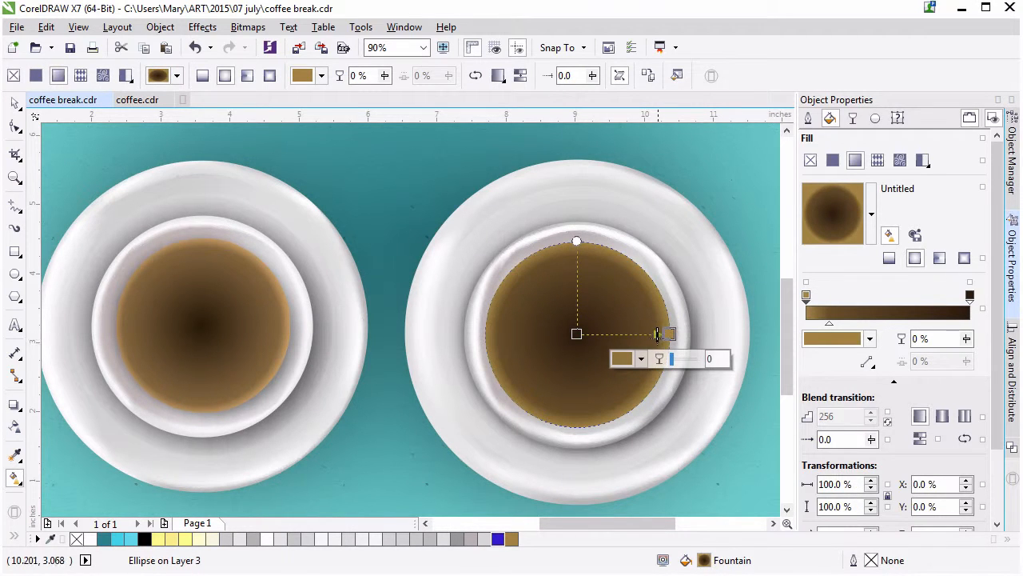
- Adjust the fountain fill colours to #BD984E at the coffee's edge and #1A0F07 at its centre
left_click(870, 338)
left_click_drag(869, 427, 869, 439)
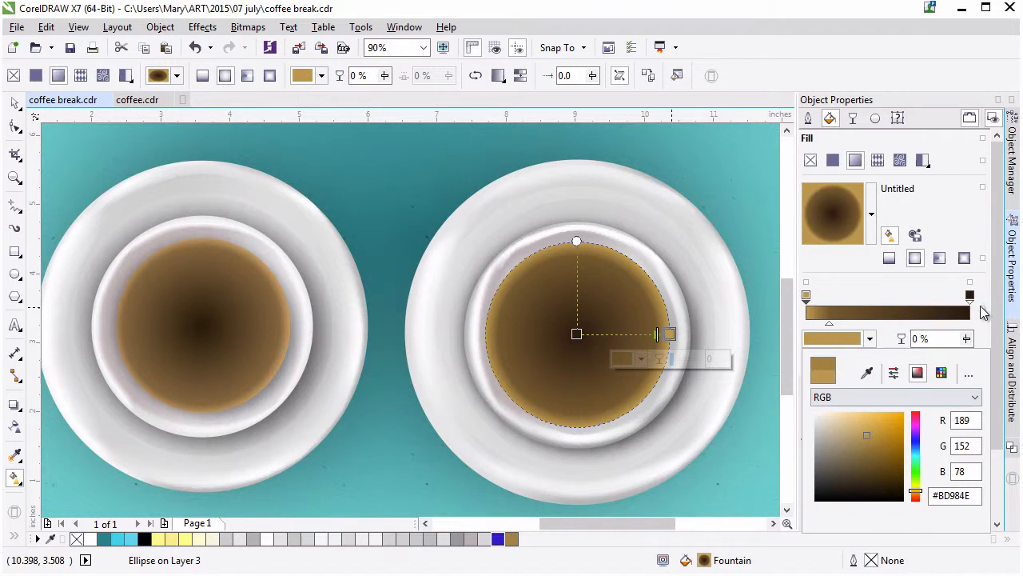
left_click(970, 295)
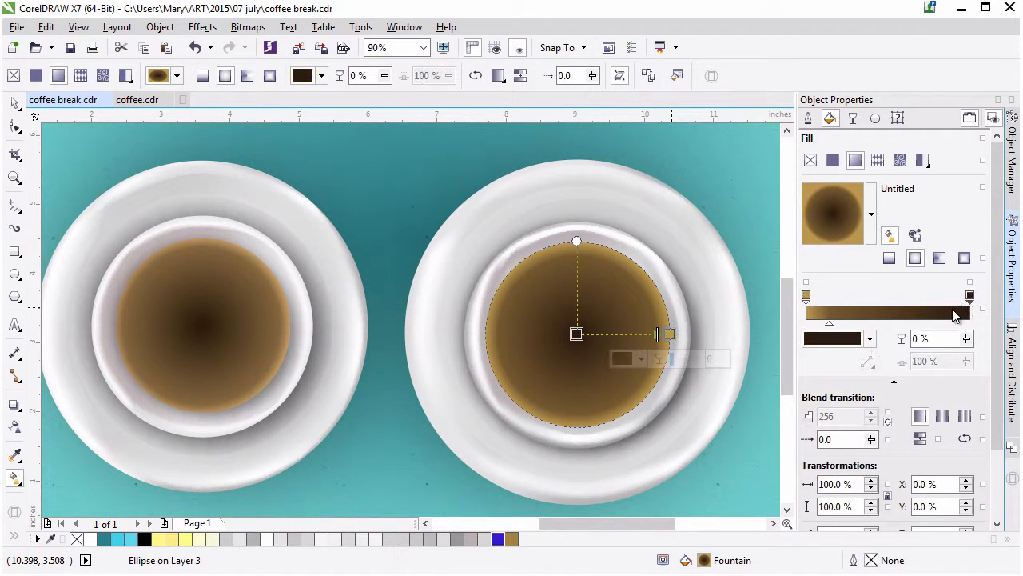
left_click(870, 338)
left_click(877, 490)
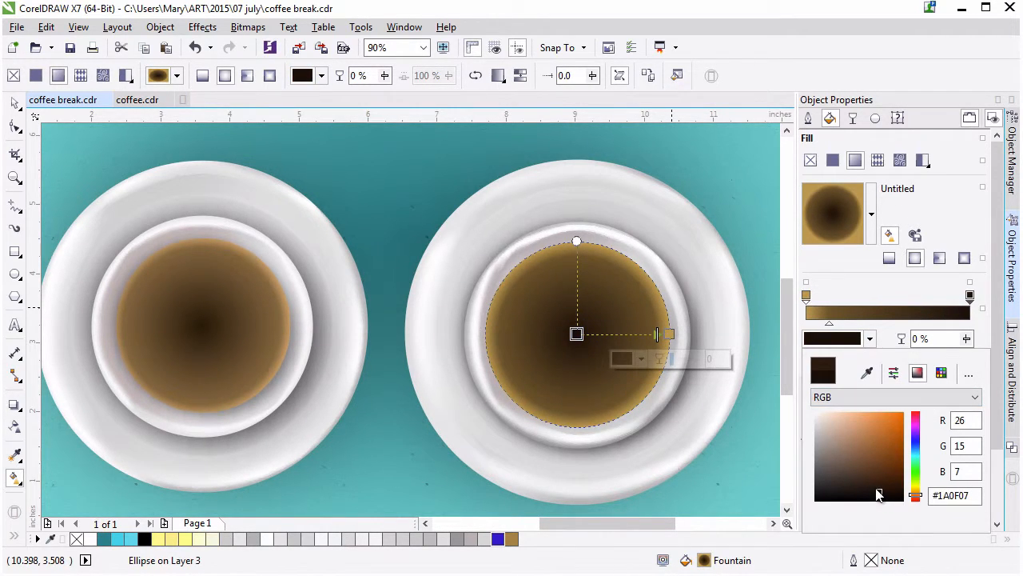
left_click(15, 103)
- In the right saucer's mesh fill, lighten the top rim node and set the upper-right rim node to white
left_click(737, 207)
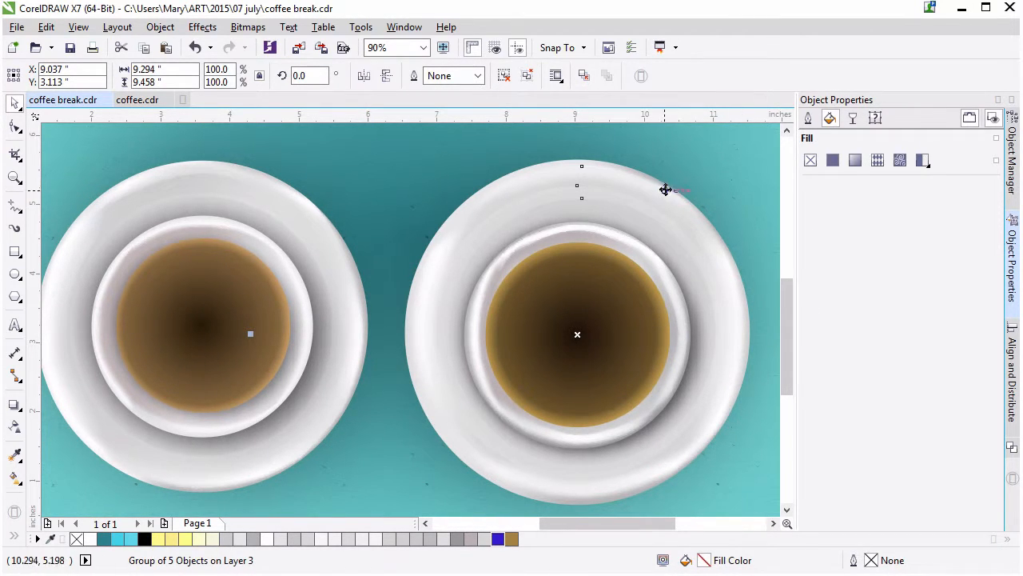
left_click(1013, 168)
left_click(842, 346)
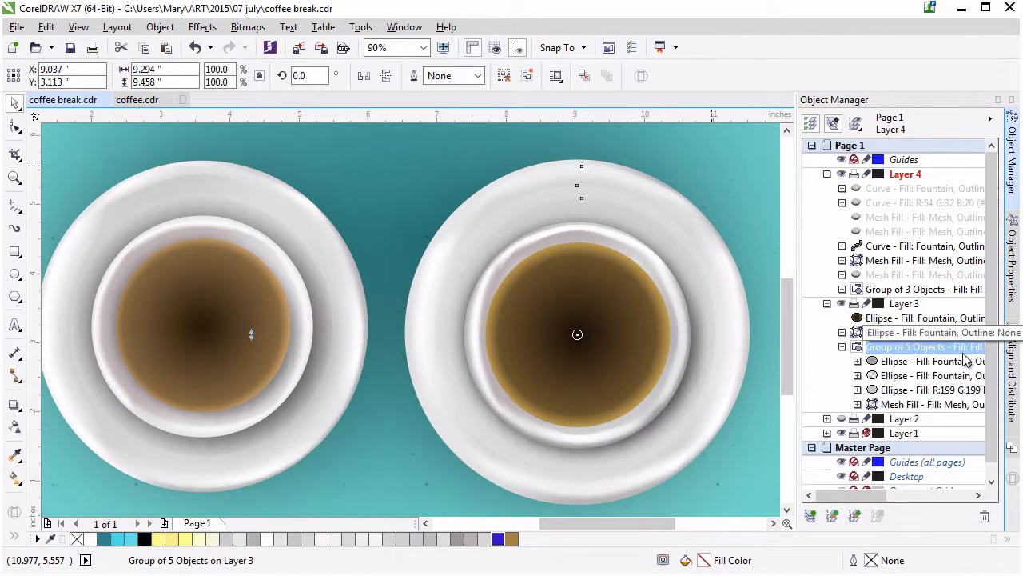
left_click(951, 404)
left_click(18, 484)
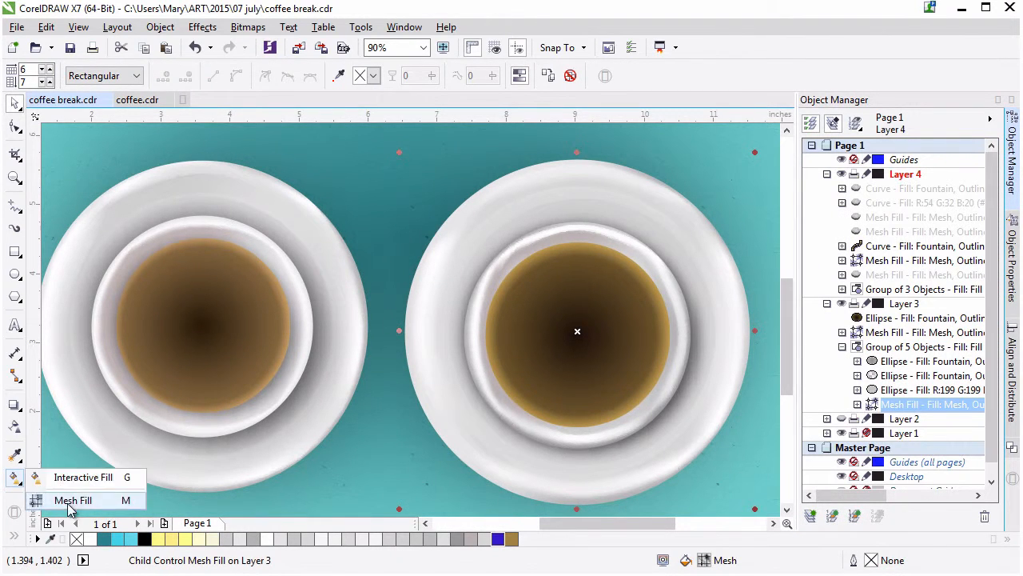
left_click(69, 496)
left_click(581, 169)
left_click(373, 75)
left_click(424, 104)
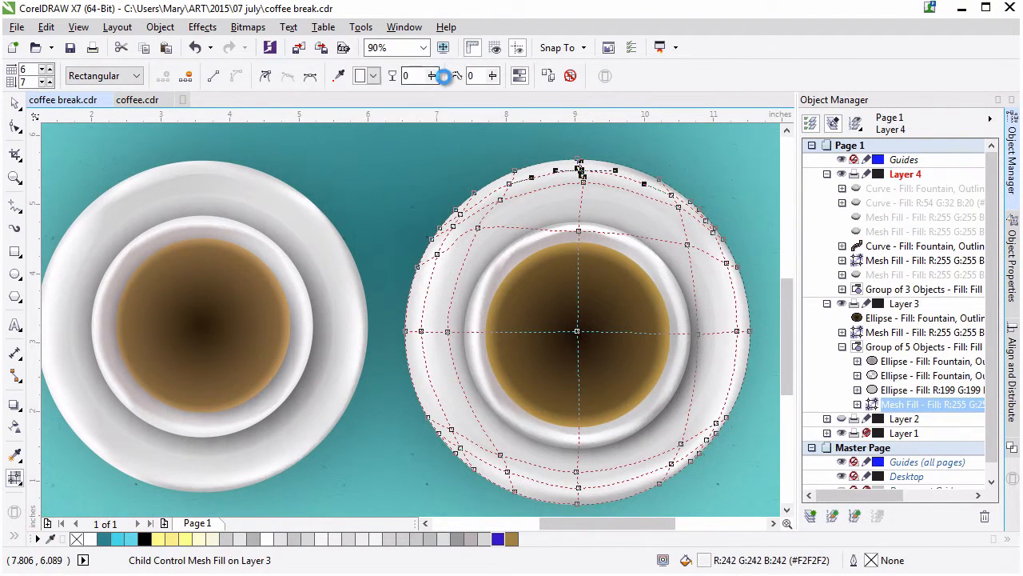
left_click(674, 198)
left_click(373, 75)
left_click(424, 104)
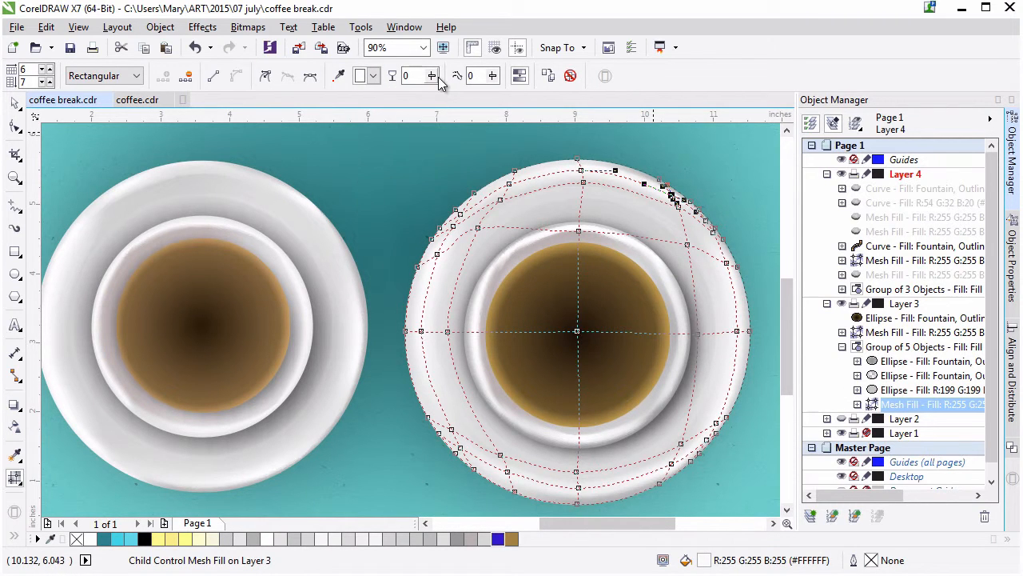
key("space")
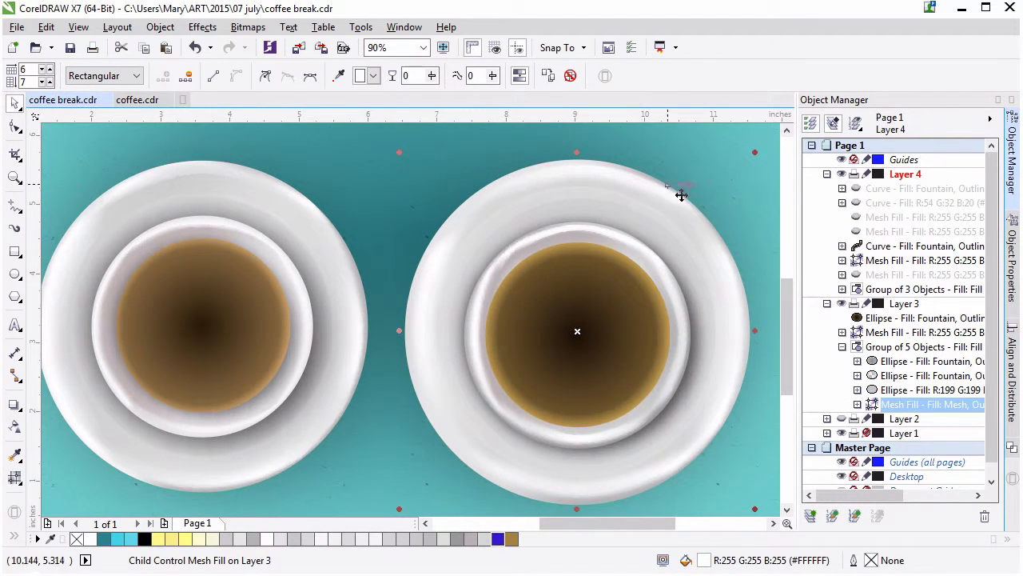
- Slightly shrink the right saucer's grey ellipse and its fountain-filled ellipse, the latter to about 4.08 inches
left_click(924, 390)
mouse_move(746, 160)
left_mouse_down()
mouse_move(734, 177)
mouse_move(741, 164)
left_mouse_up()
left_click(935, 376)
left_click_drag(424, 179, 435, 189)
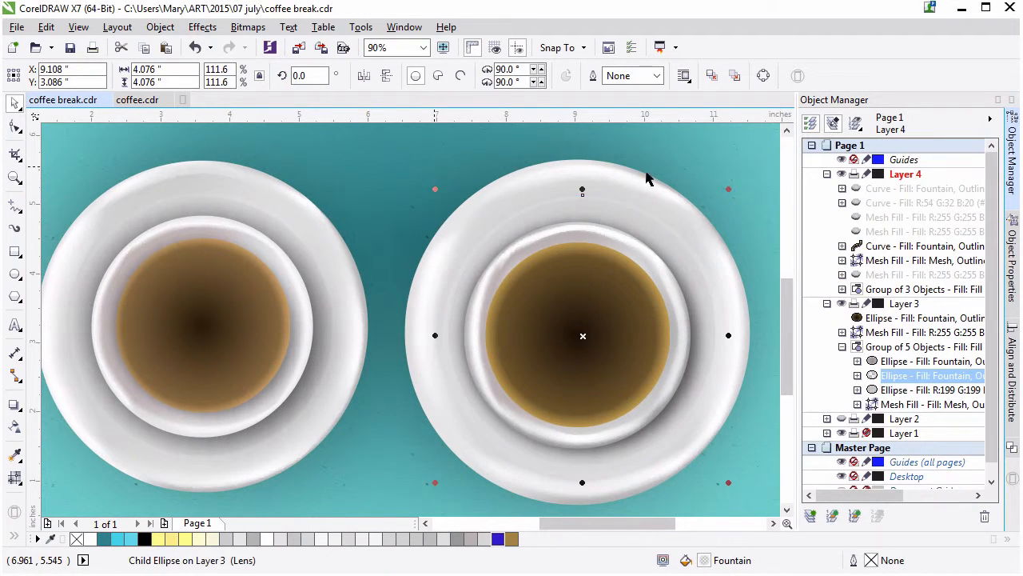
- Add a downward drop shadow to the right cup's coffee circle with opacity 24 and feathering 6
left_click(667, 343)
left_click(14, 404)
left_click_drag(527, 282, 594, 427)
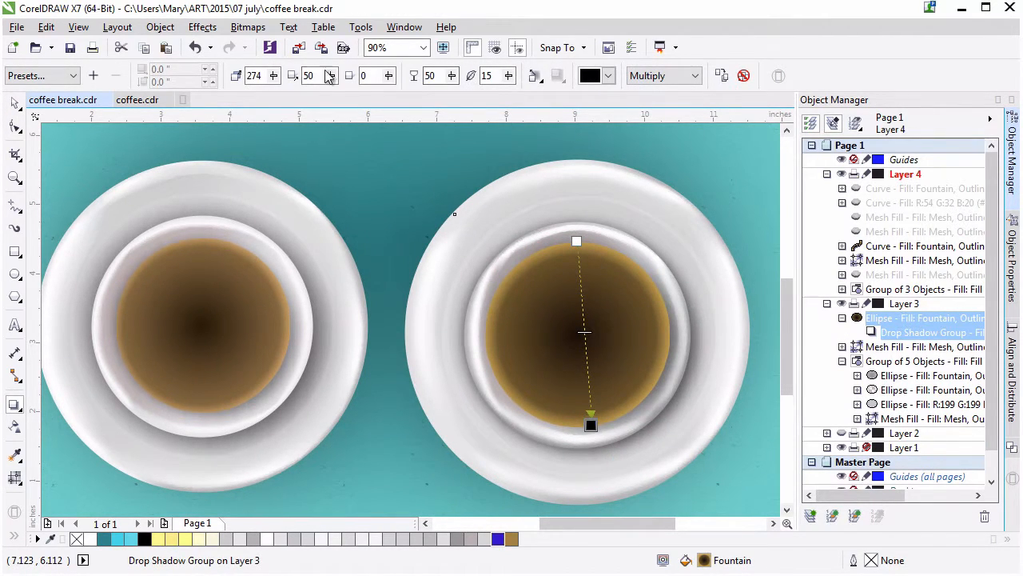
left_click_drag(454, 77, 445, 81)
mouse_move(508, 76)
left_mouse_down()
mouse_move(514, 87)
mouse_move(443, 87)
left_mouse_up()
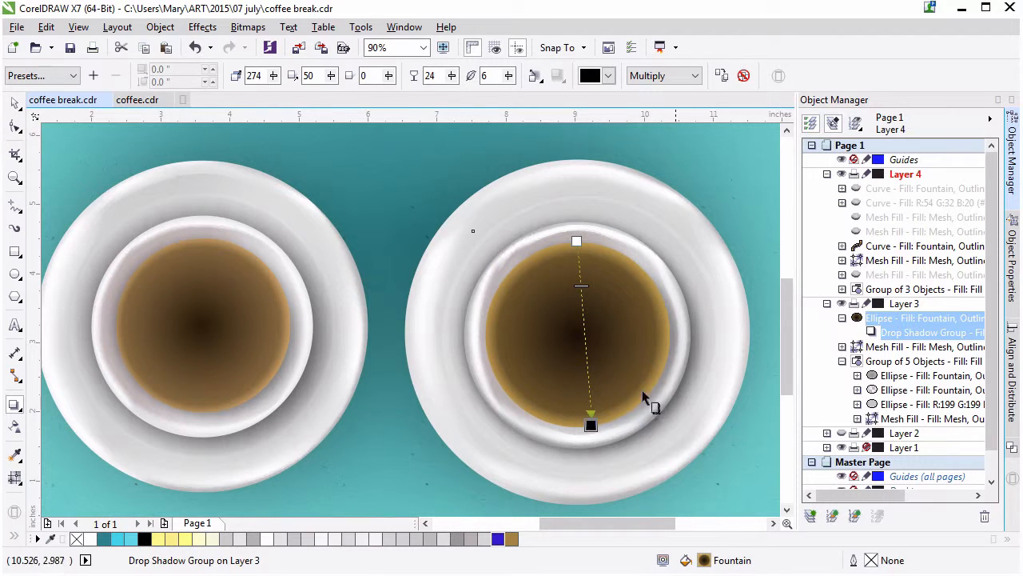
left_click(15, 102)
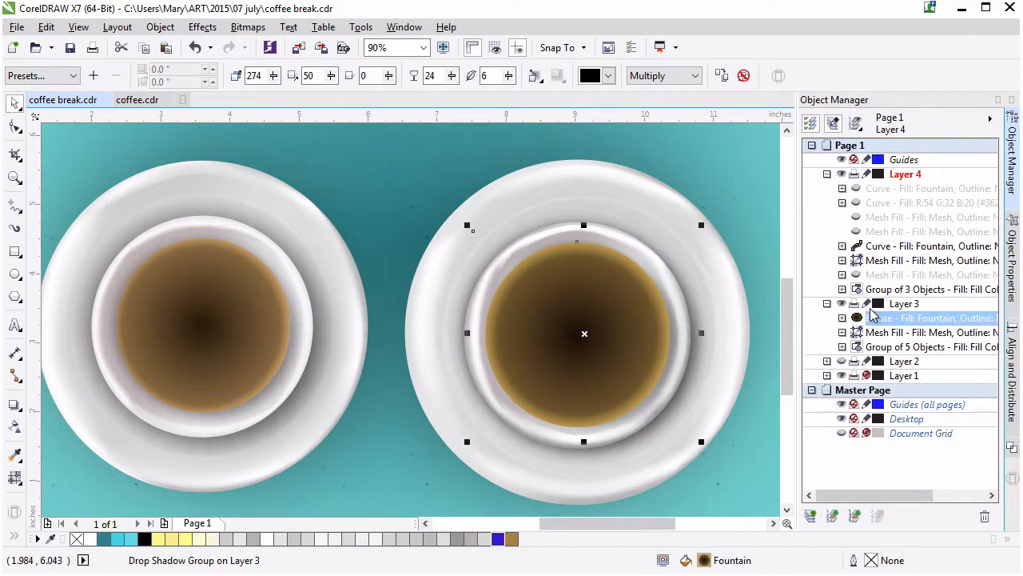
- Group the coffee, cup and saucer objects on Layer 3 and save the document
left_click(911, 346, "shift")
right_click(911, 344)
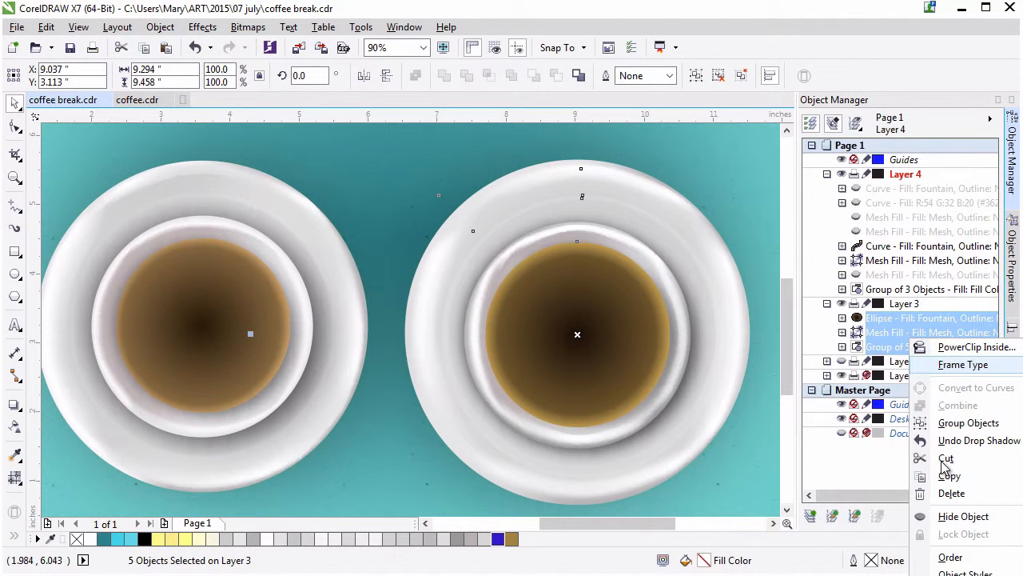
left_click(968, 422)
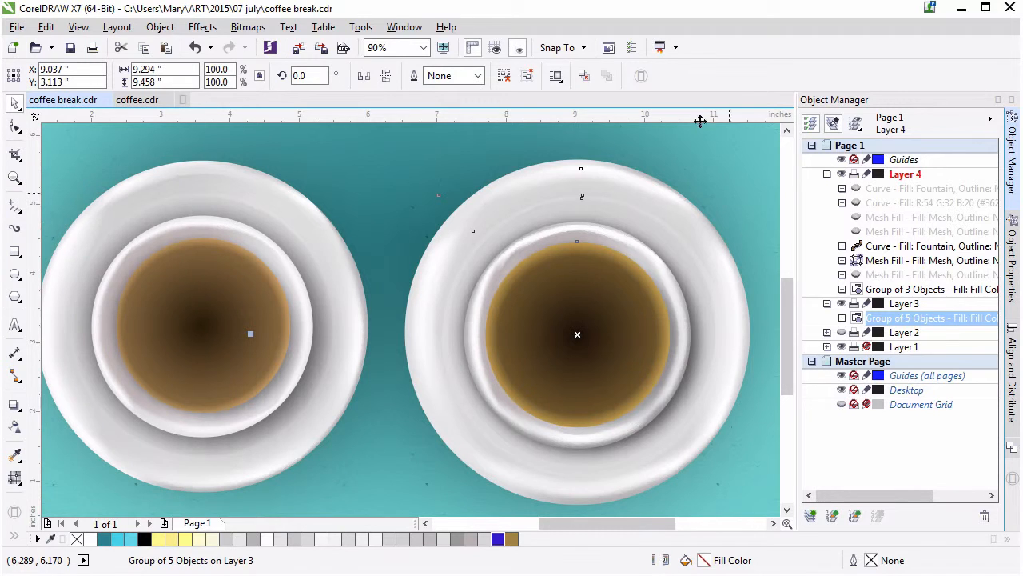
key("ctrl+s")
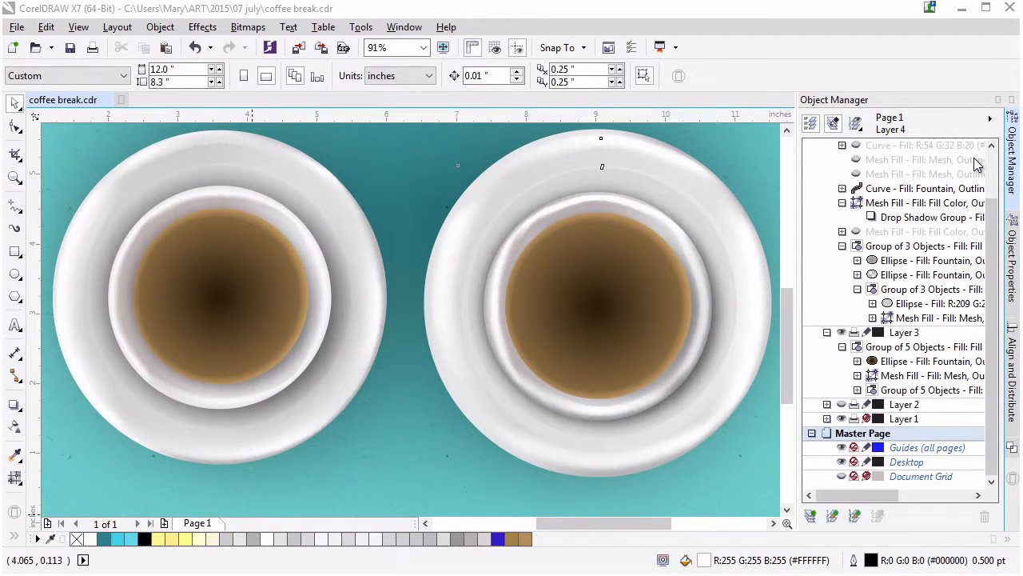
- Show the hidden handle mesh of the left cup on Layer 4, collapsing the expanded object groups
scroll(924, 216, "up", 2)
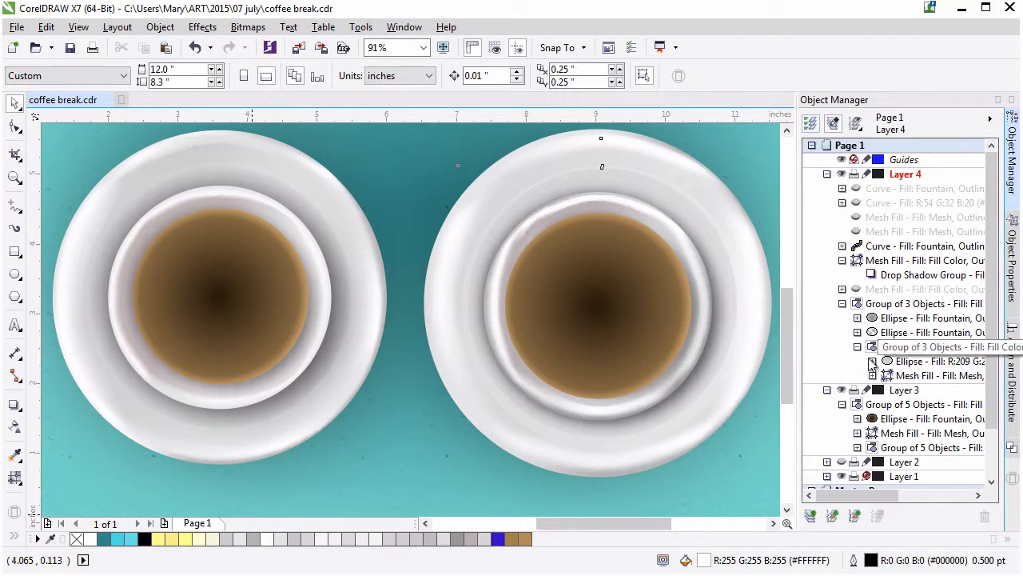
left_click(841, 303)
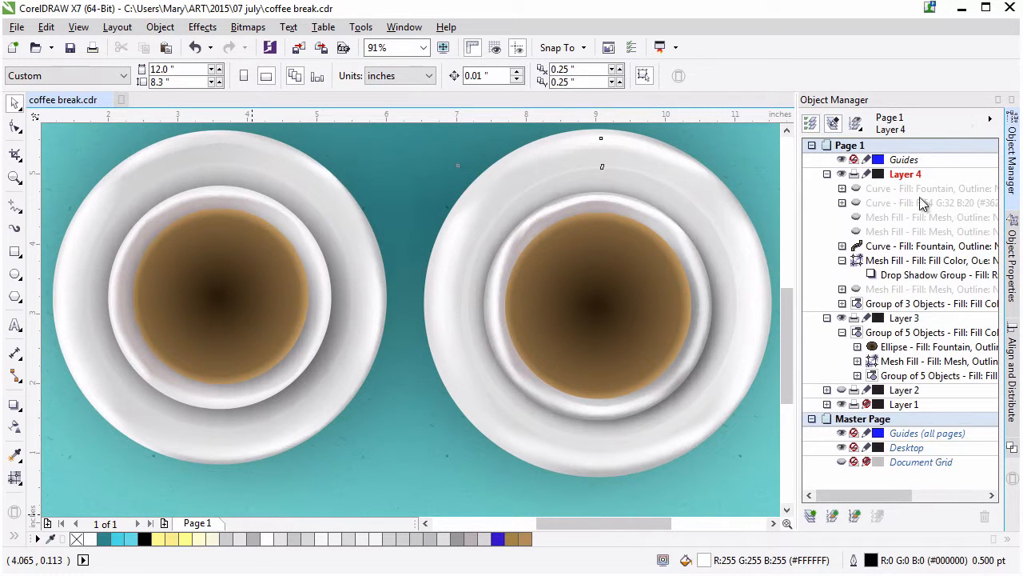
left_click(842, 332)
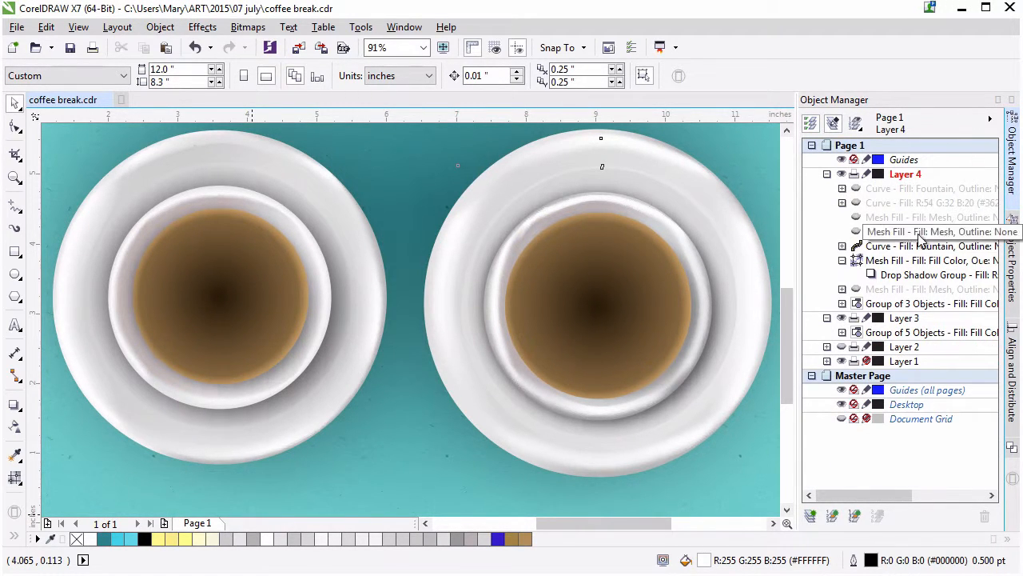
left_click(887, 288)
right_click(879, 289)
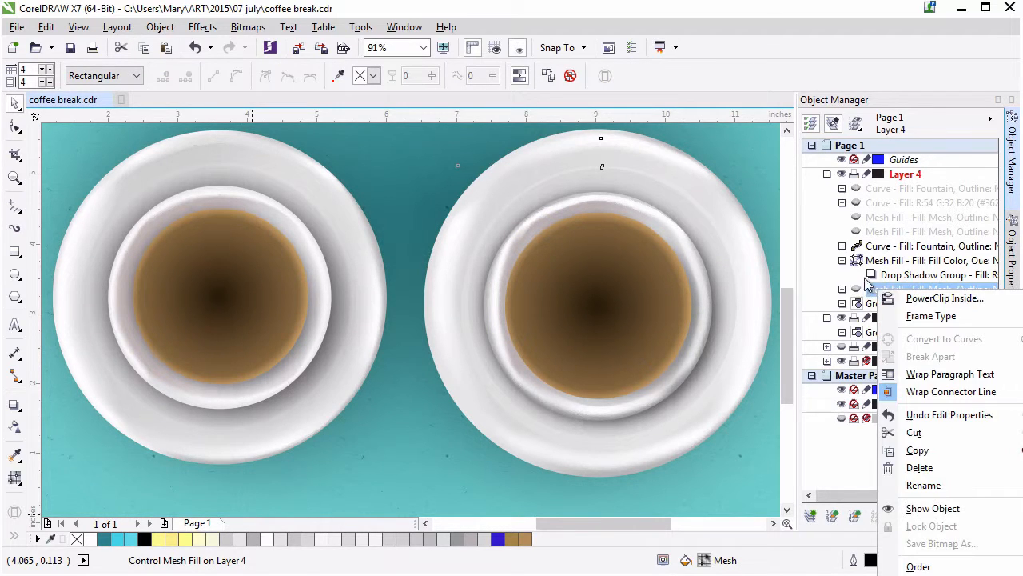
left_click(842, 260)
right_click(888, 274)
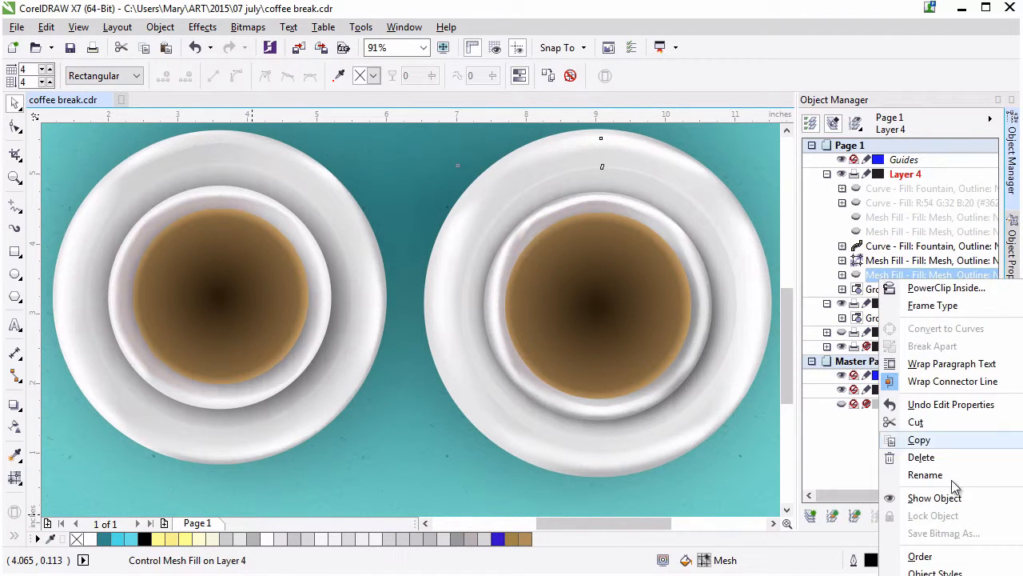
left_click(936, 497)
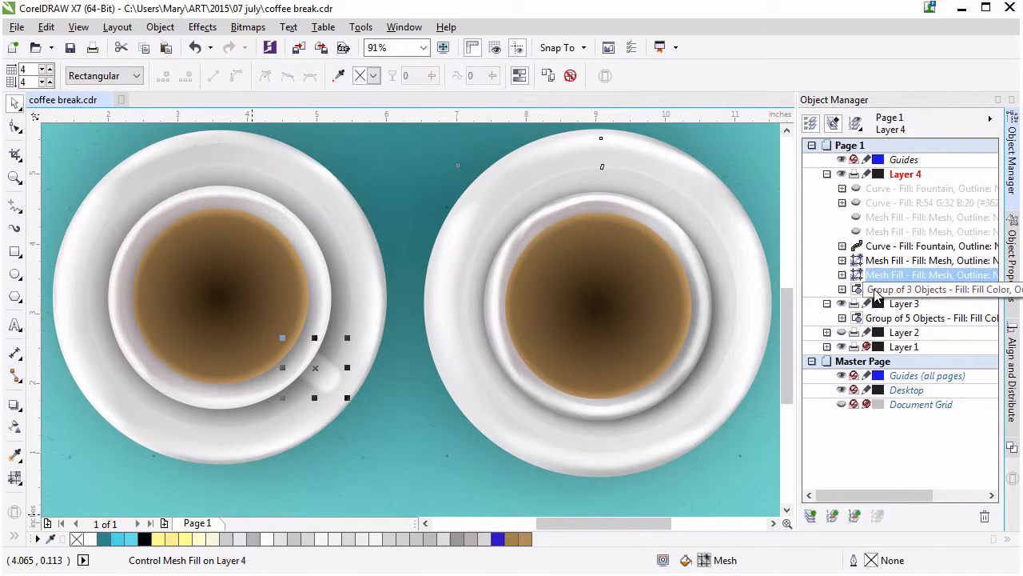
- Draw a small white rectangle over the right cup's lower-right rim as a handle, rotated to 318.457 degrees
left_click(752, 461)
key("Escape")
key("F6")
left_click_drag(655, 523, 658, 524)
left_click_drag(651, 373, 692, 401)
key("space")
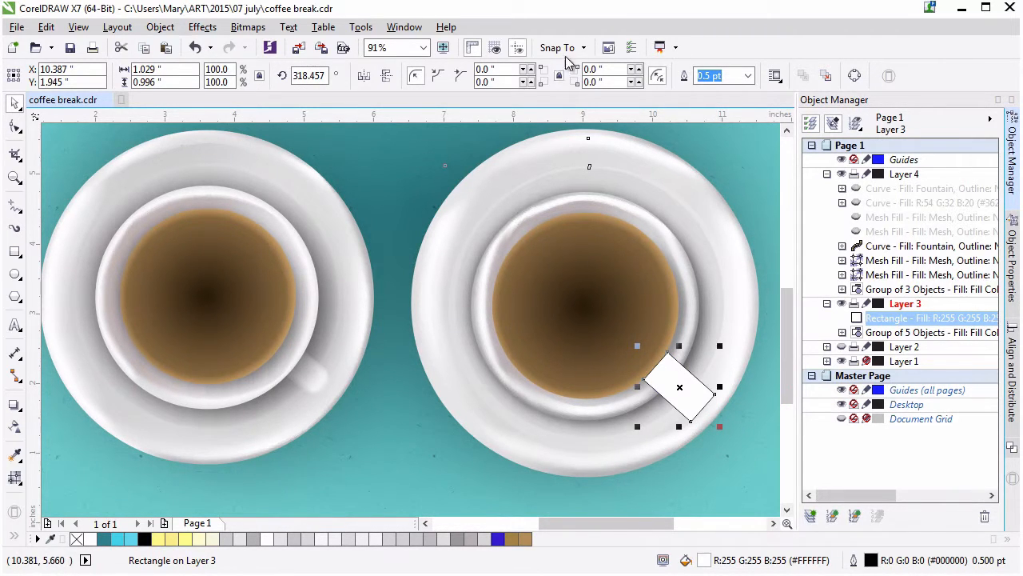
- Round the two outer corners of the handle rectangle to 0.24 inches
left_click(525, 84)
left_click(638, 81)
left_click(639, 79)
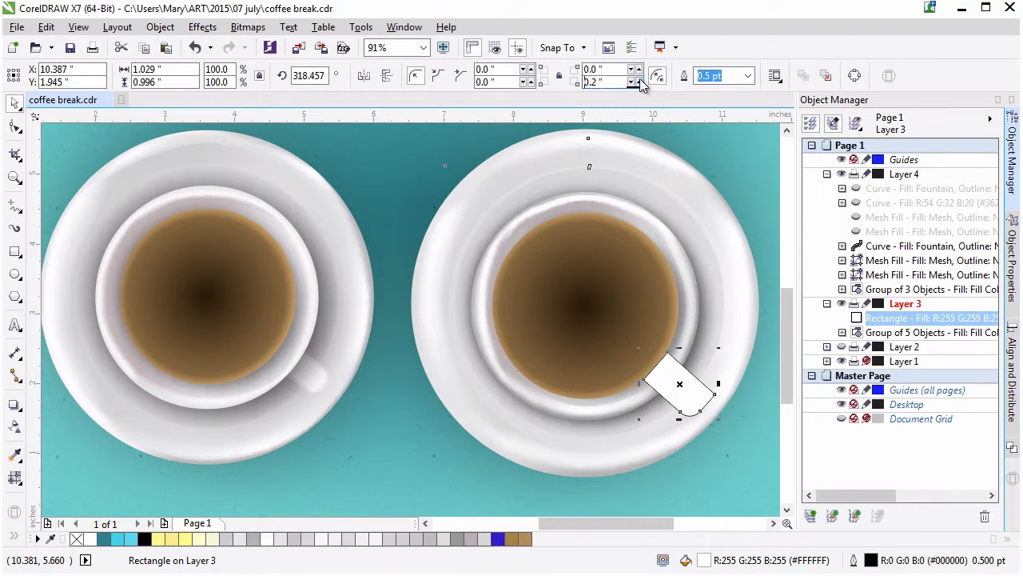
left_click(639, 69)
left_click(640, 70)
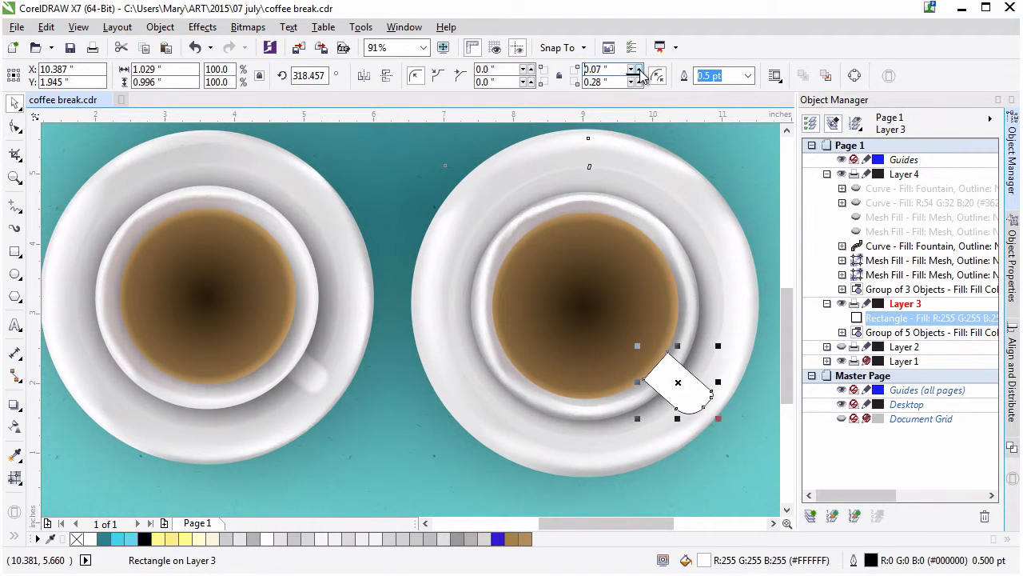
left_click(639, 70)
left_click(640, 70)
left_click(639, 79)
left_click(636, 72)
left_click(636, 73)
left_click(637, 84)
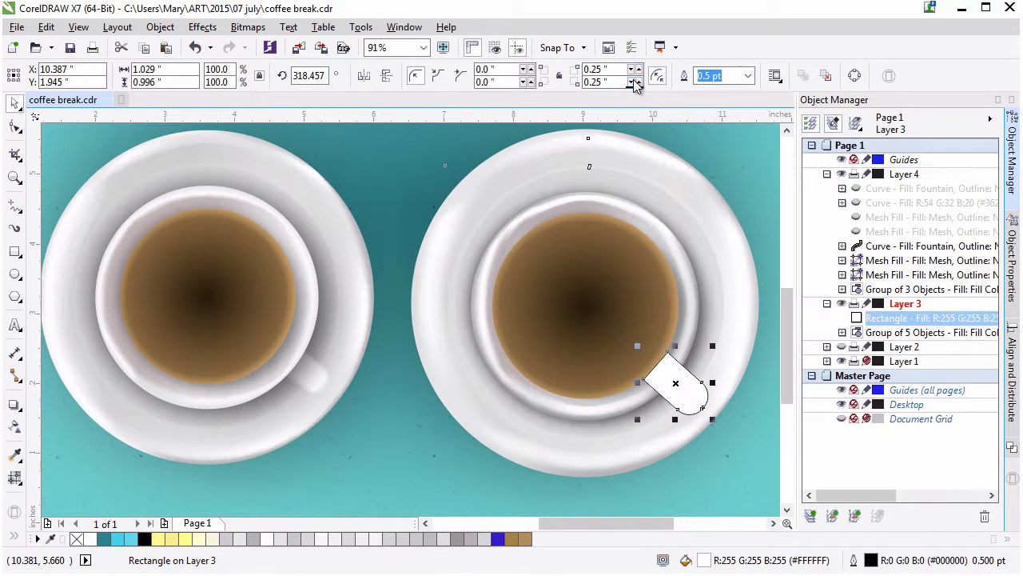
left_click(634, 75)
- Remove the outline from the right cup's handle rectangle
left_click(1012, 255)
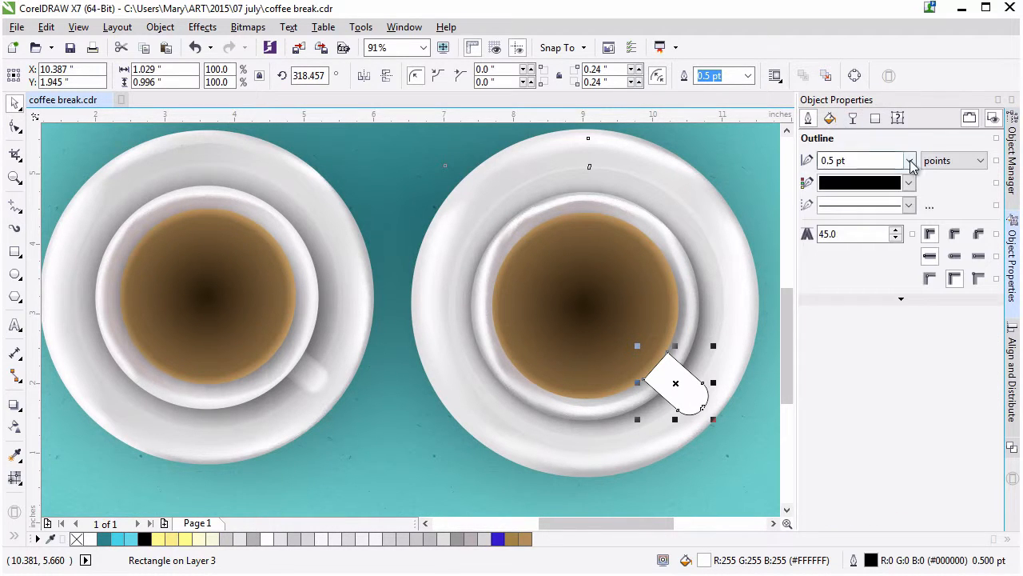
left_click(910, 161)
left_click(886, 180)
left_click(910, 160)
left_click(871, 174)
- Move the handle rectangle beneath the right cup's mesh in Layer 3 and scale it down to 88.2%
left_click(1012, 152)
left_click_drag(932, 206, 924, 249)
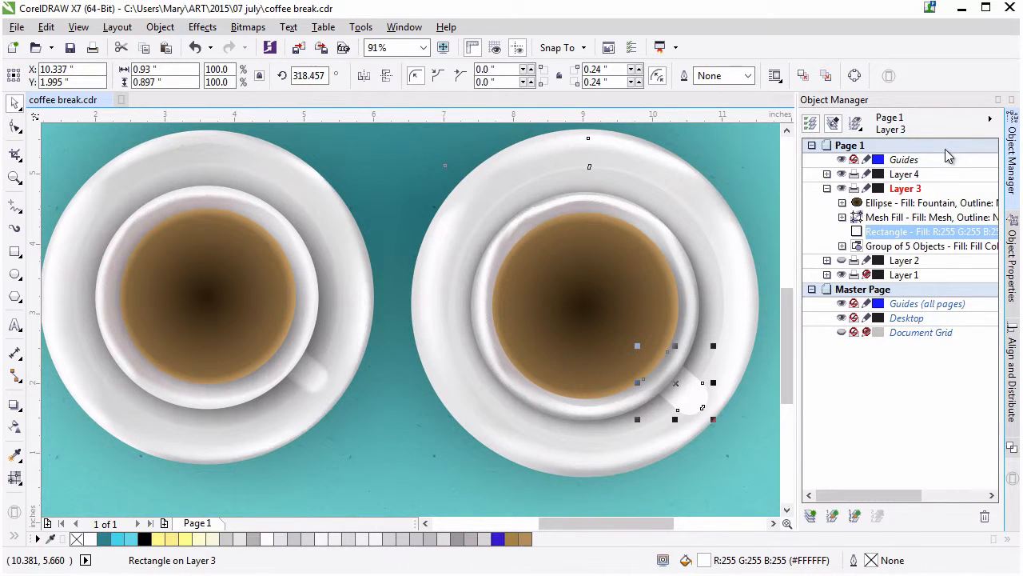
left_click_drag(712, 422, 704, 411)
- Hide the coffee and cup objects of both cups so that only the saucers and handles are displayed
right_click(908, 215)
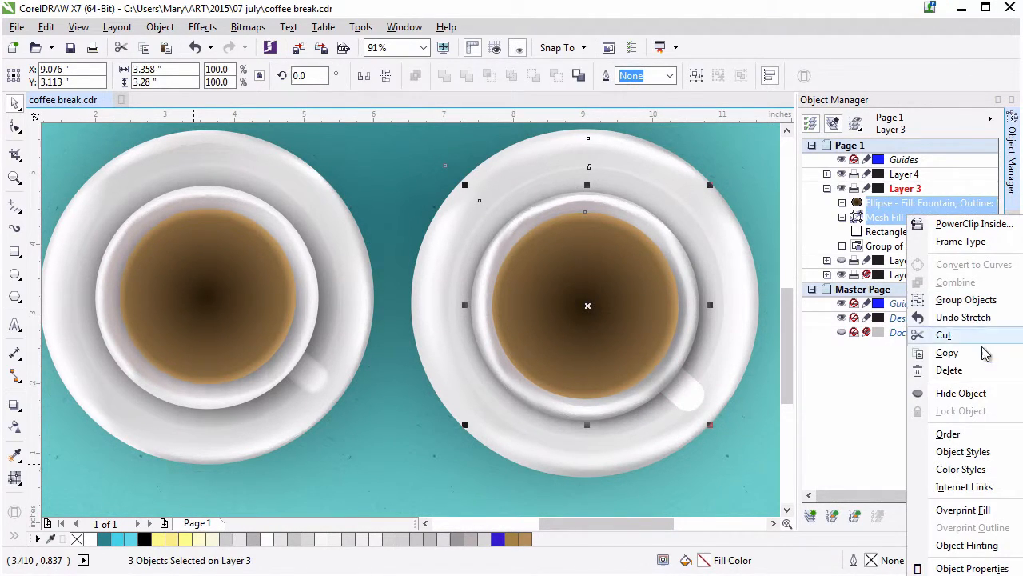
left_click(963, 392)
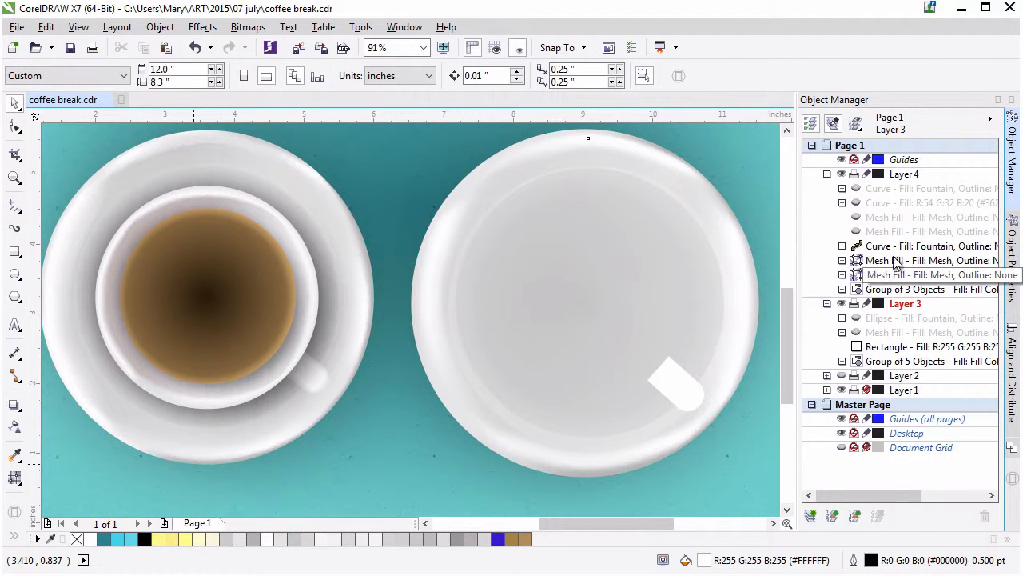
left_click(885, 246)
left_click(889, 259, "shift")
right_click(887, 257)
left_click(940, 436)
- Apply a 2 by 2 mesh fill to the right handle and set its three inner-end nodes to grey R:204 G:204 B:204
left_click(676, 381)
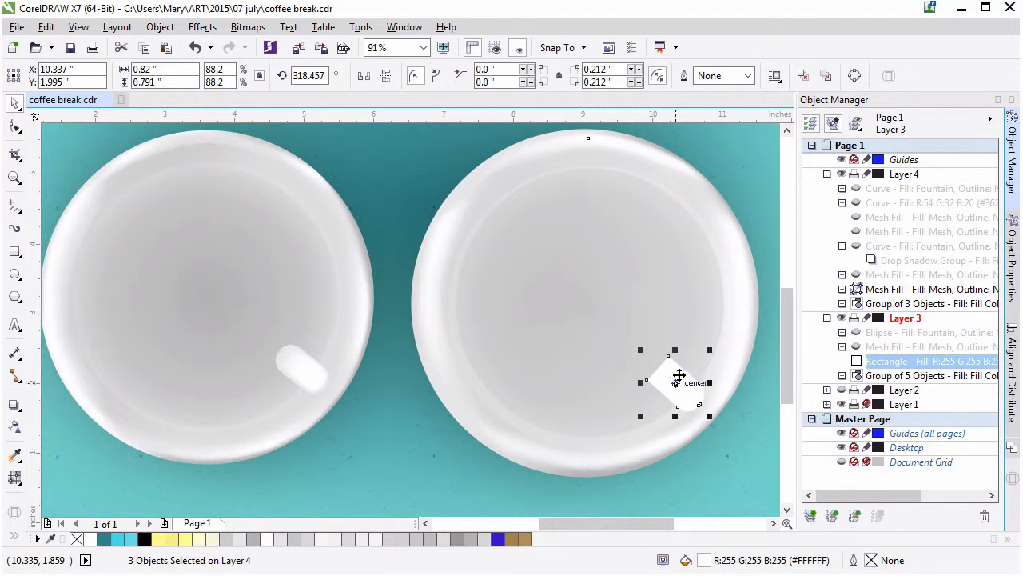
left_click(15, 478)
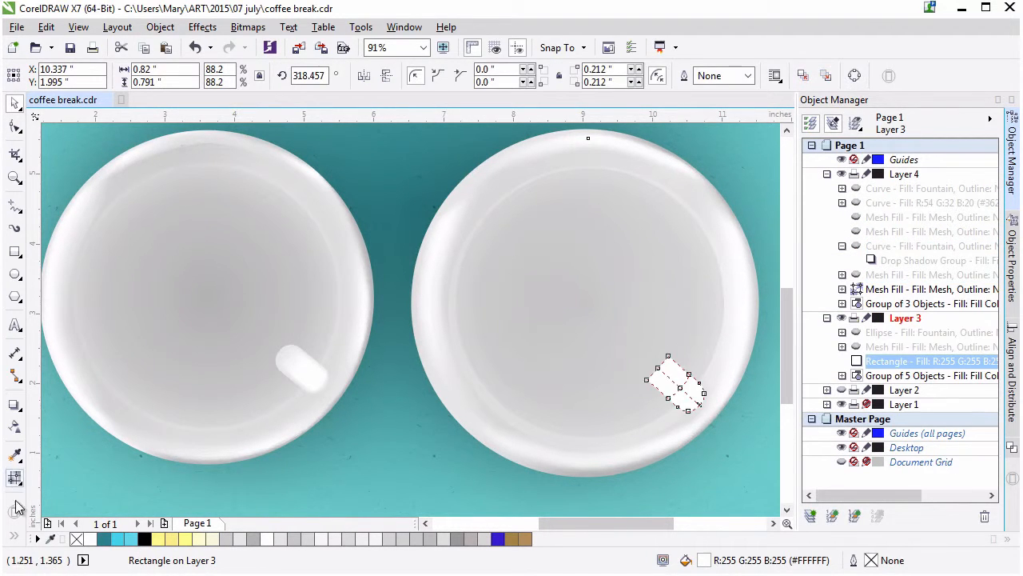
left_click(646, 379)
left_click(658, 367, "shift")
left_click(668, 356, "shift")
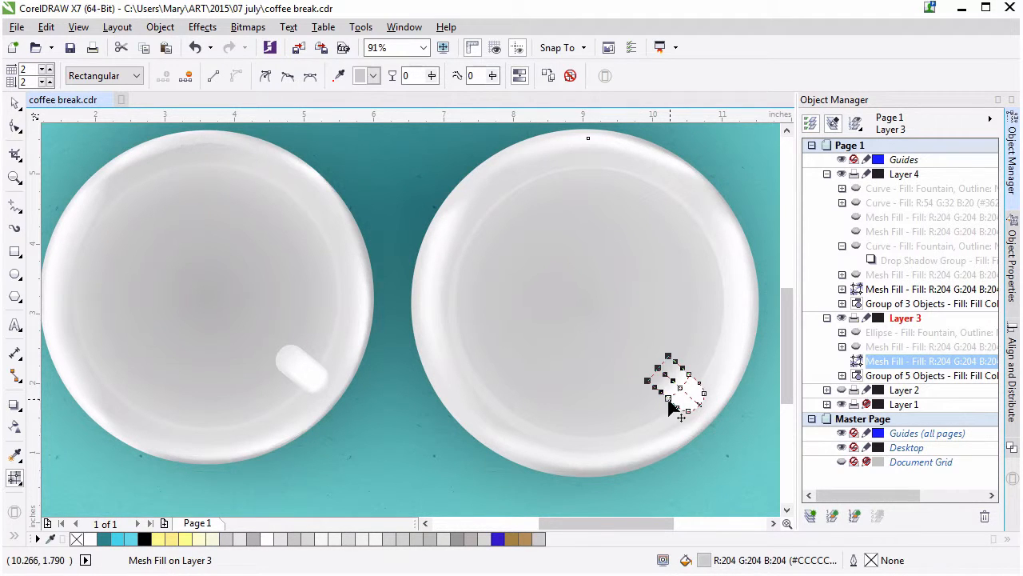
- Set the outer nodes of the right handle's mesh to light grey R:230 G:230 B:230
left_click(669, 398)
left_click(689, 411, "shift")
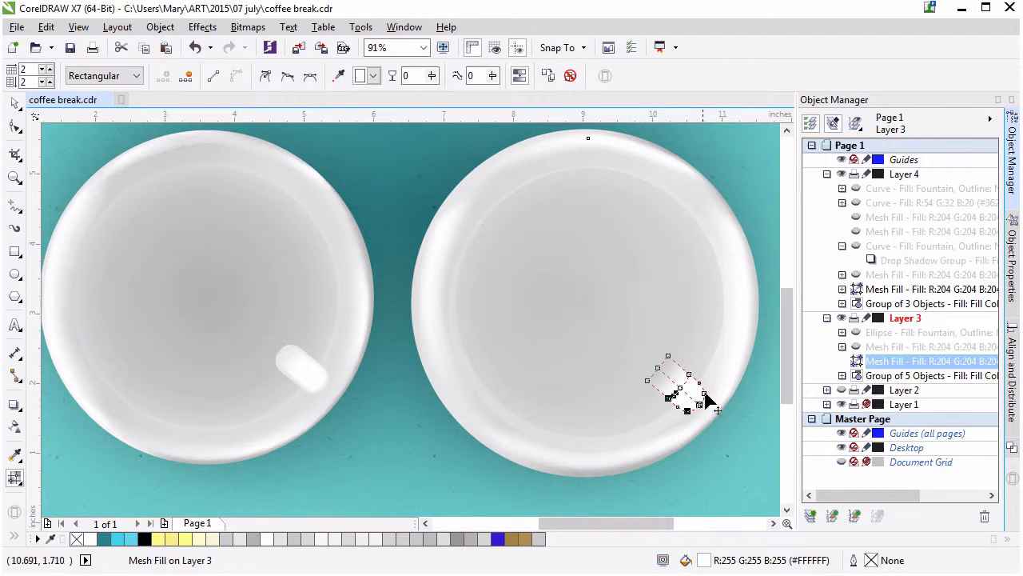
left_click(373, 76)
left_click(376, 92)
left_click(682, 384)
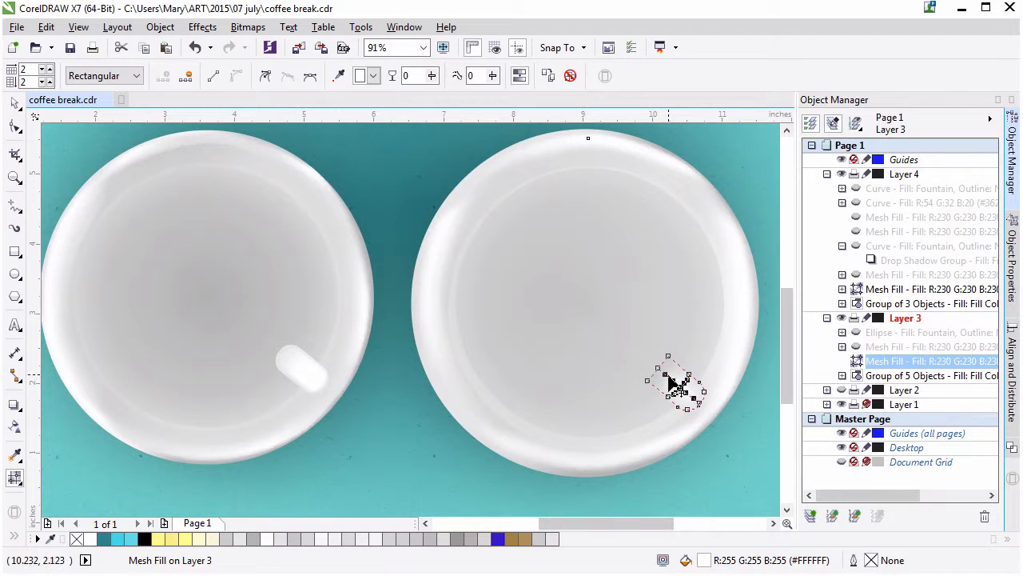
key("Delete")
left_click(682, 374)
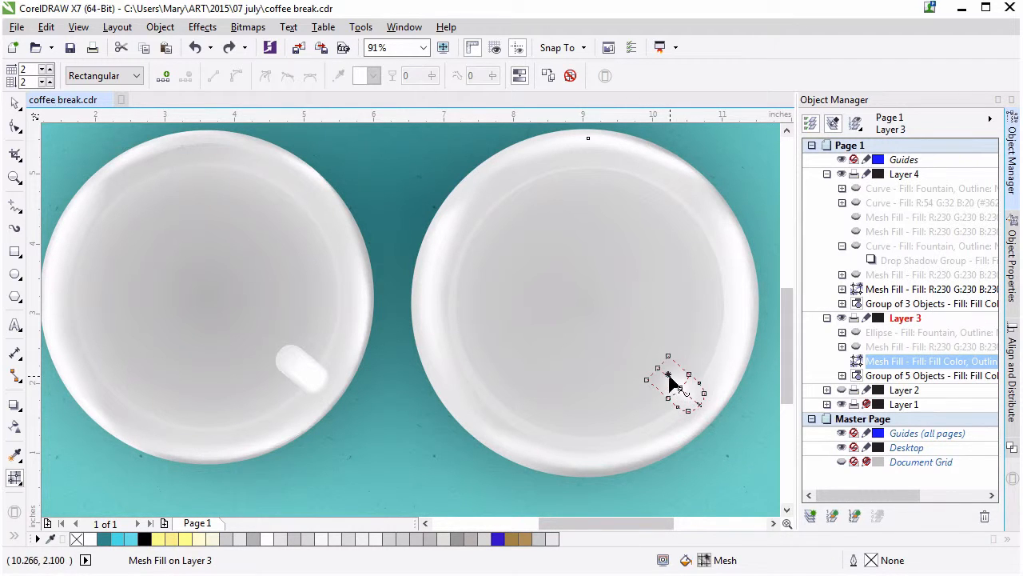
- Add two crosswise mesh lines to the right handle, one near each end, and set their centre nodes to white
double_click(668, 375)
left_click(373, 75)
left_click(430, 96)
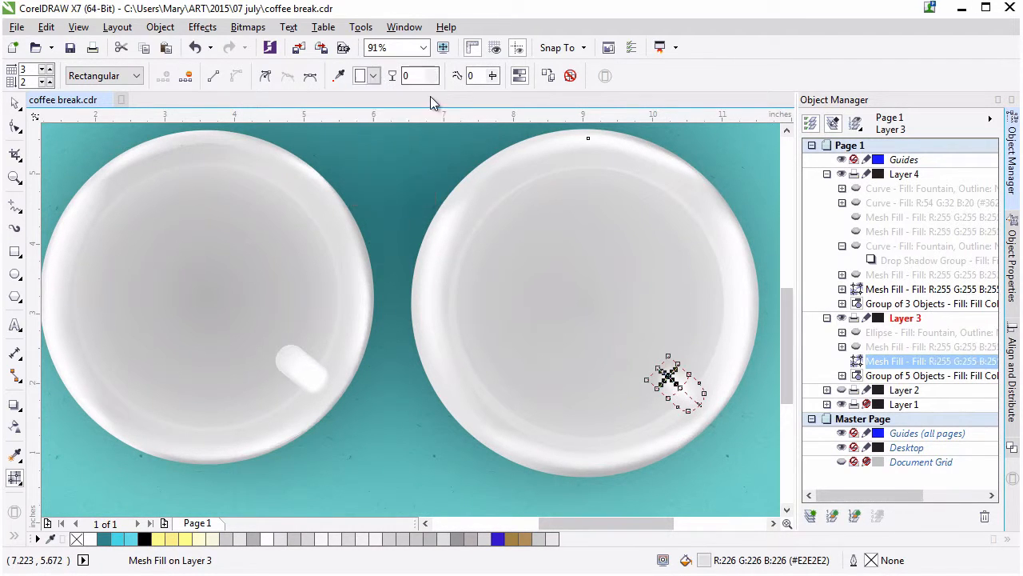
double_click(693, 401)
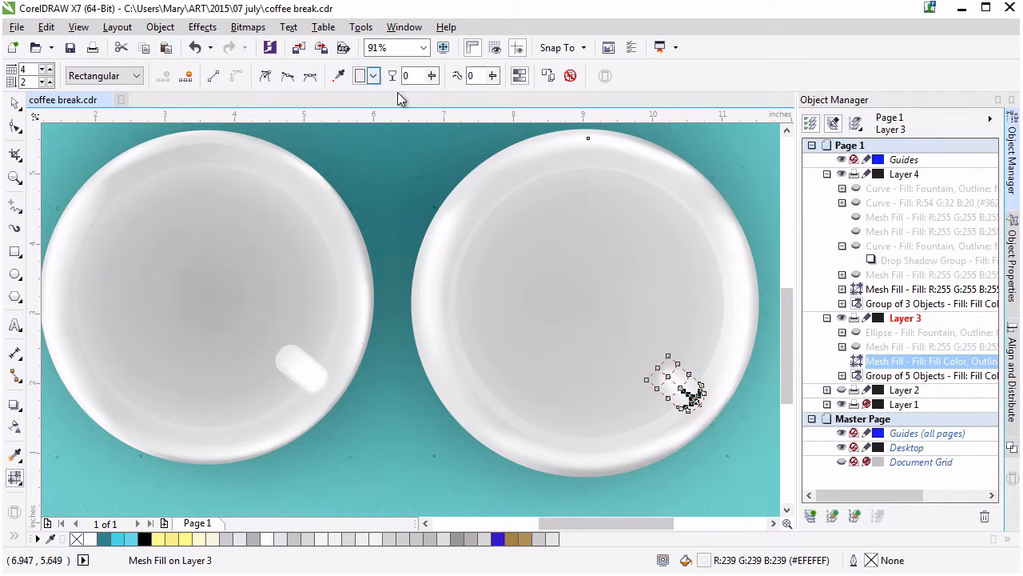
left_click(372, 75)
left_click(442, 97)
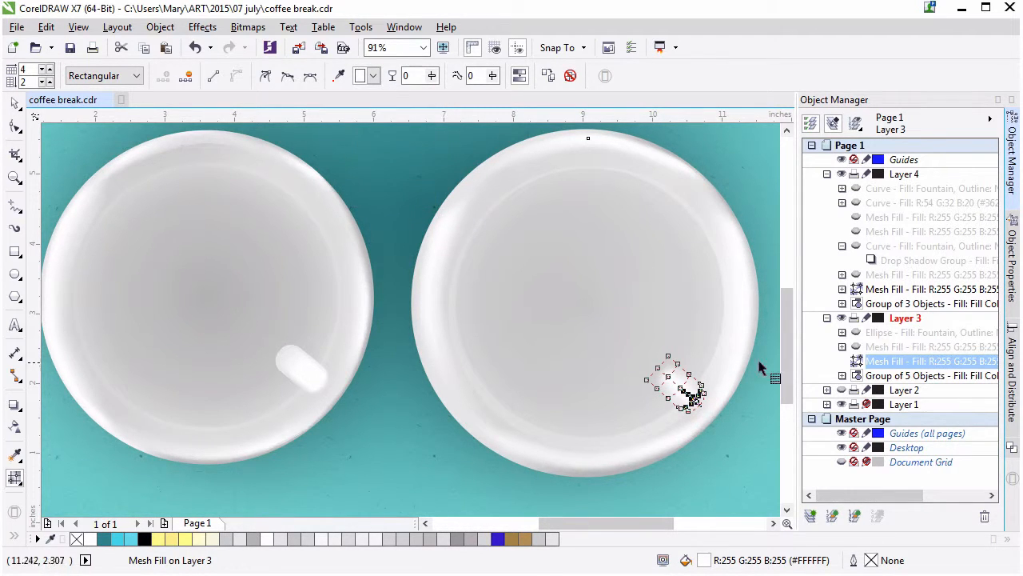
- Add two lengthwise mesh lines close to the long edges of the right handle's mesh fill
left_click(772, 235)
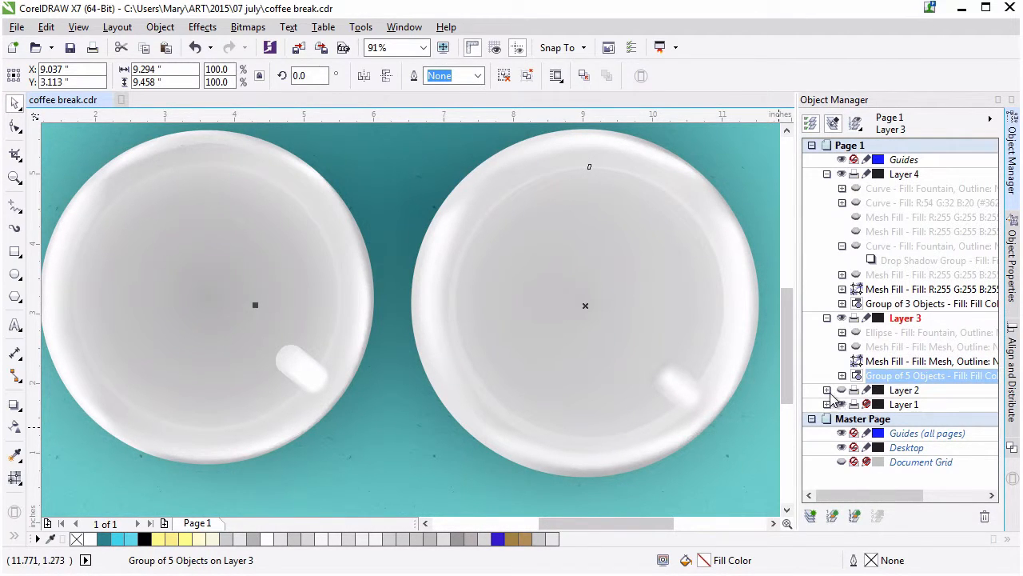
left_click(927, 360)
key("z")
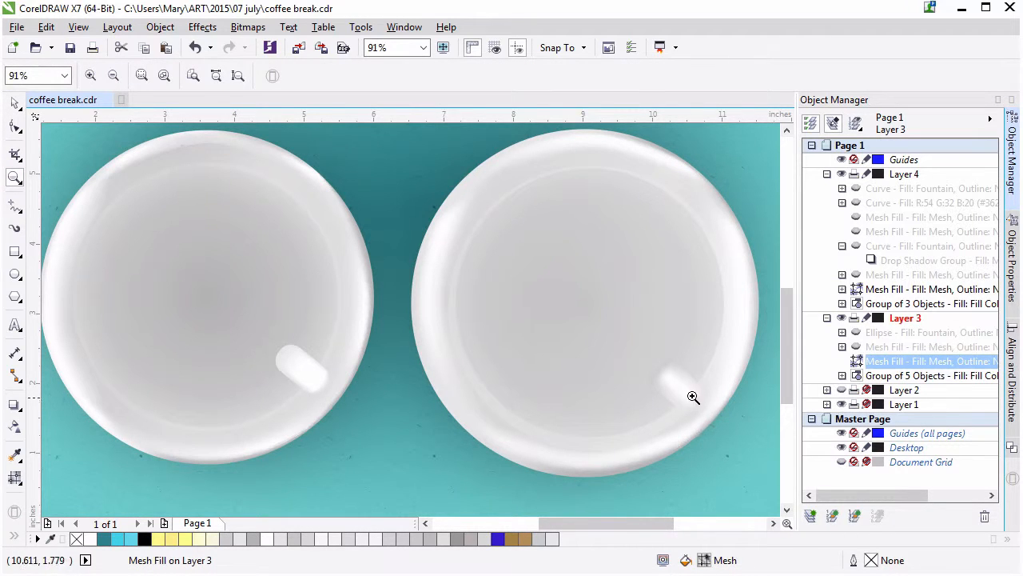
left_click(693, 397)
left_click(450, 279)
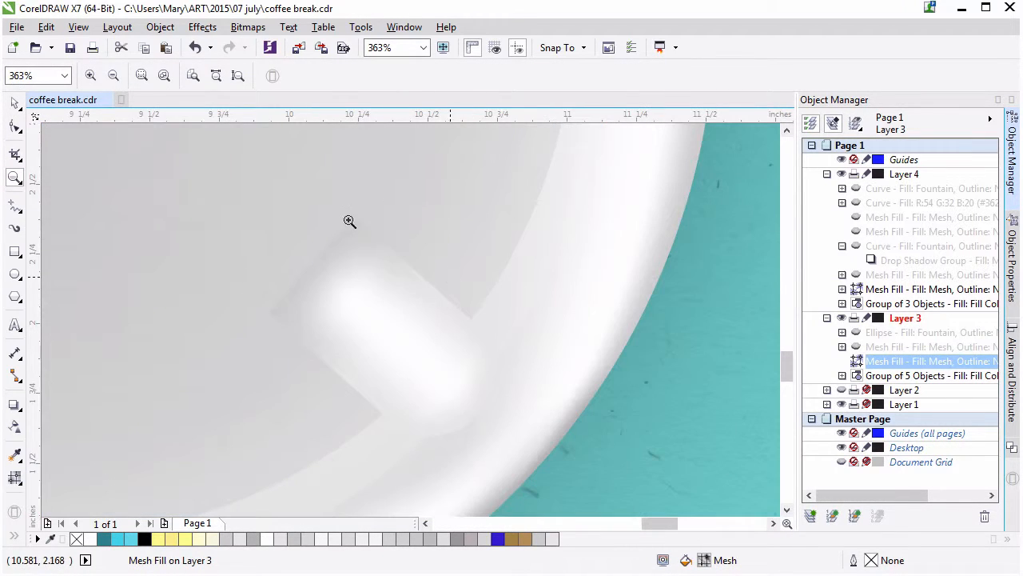
key("m")
left_click_drag(666, 523, 659, 523)
left_click(519, 366)
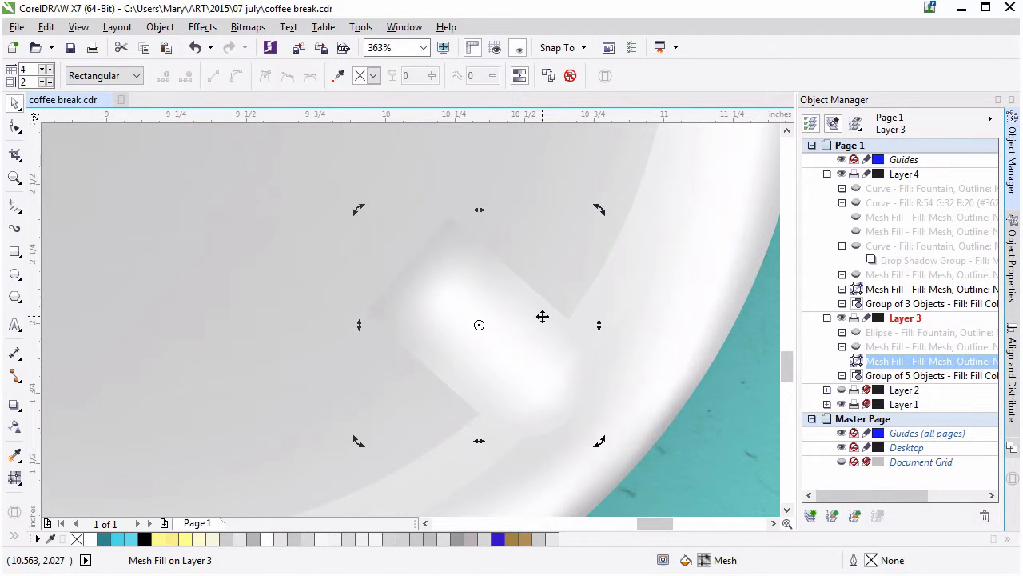
left_click(14, 477)
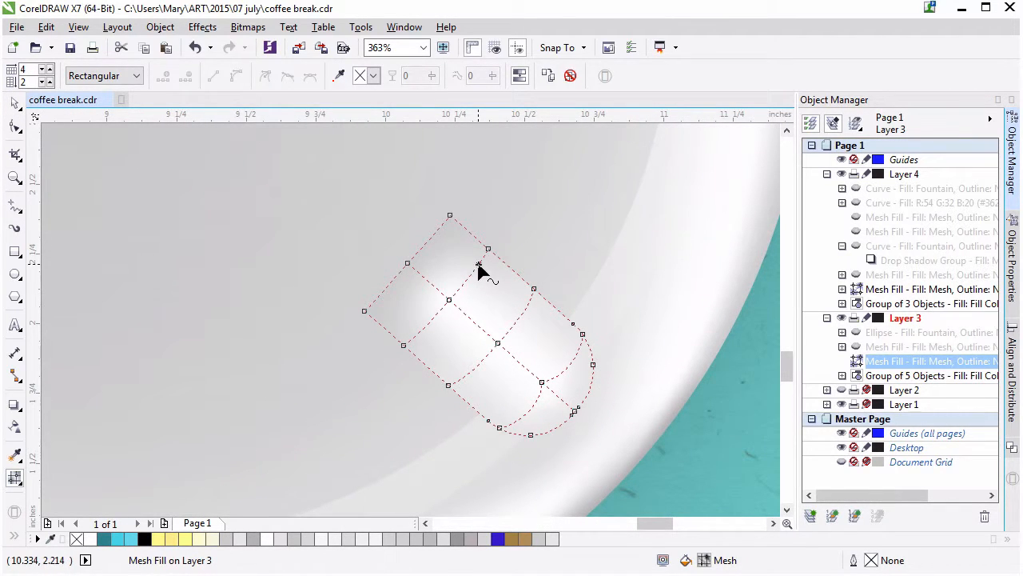
double_click(478, 267)
double_click(413, 339)
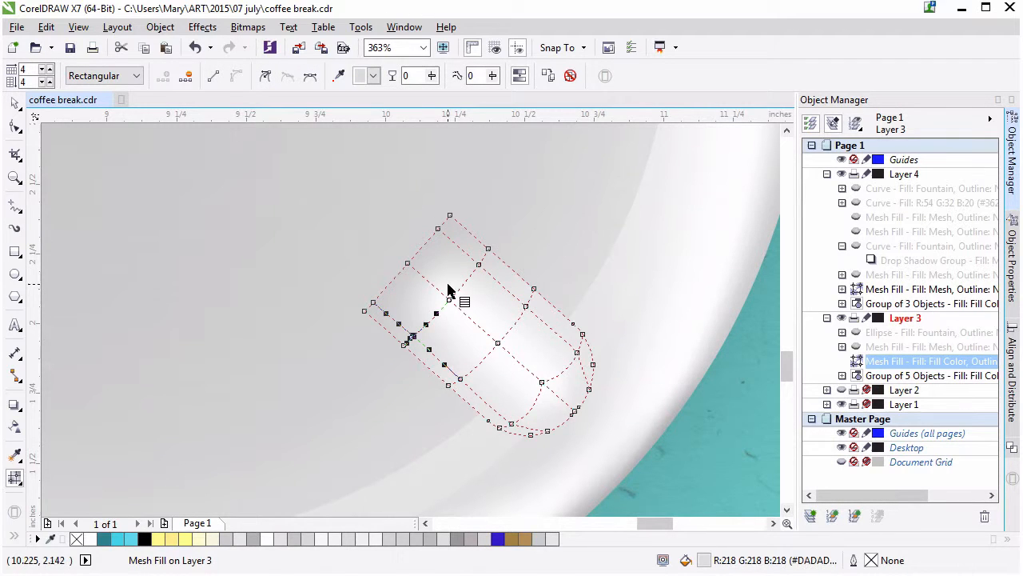
- Set the six inner nodes along the handle's two new lengthwise mesh lines to white
left_click(479, 265, "shift")
left_click(526, 308, "shift")
left_click(577, 354, "shift")
left_click(512, 424, "shift")
left_click(461, 379, "shift")
left_click(373, 75)
left_click(432, 74)
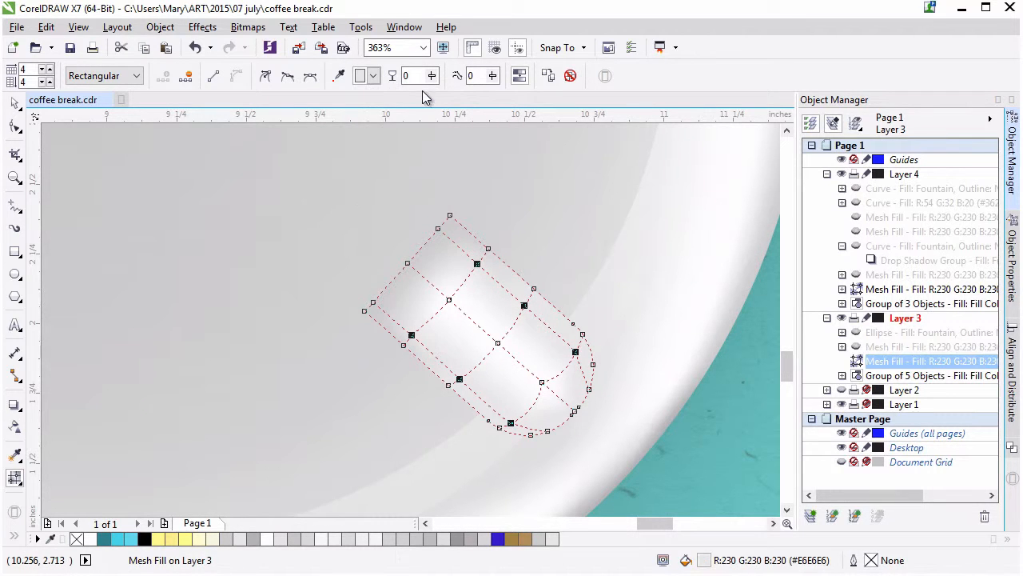
left_click(373, 75)
left_click(424, 107)
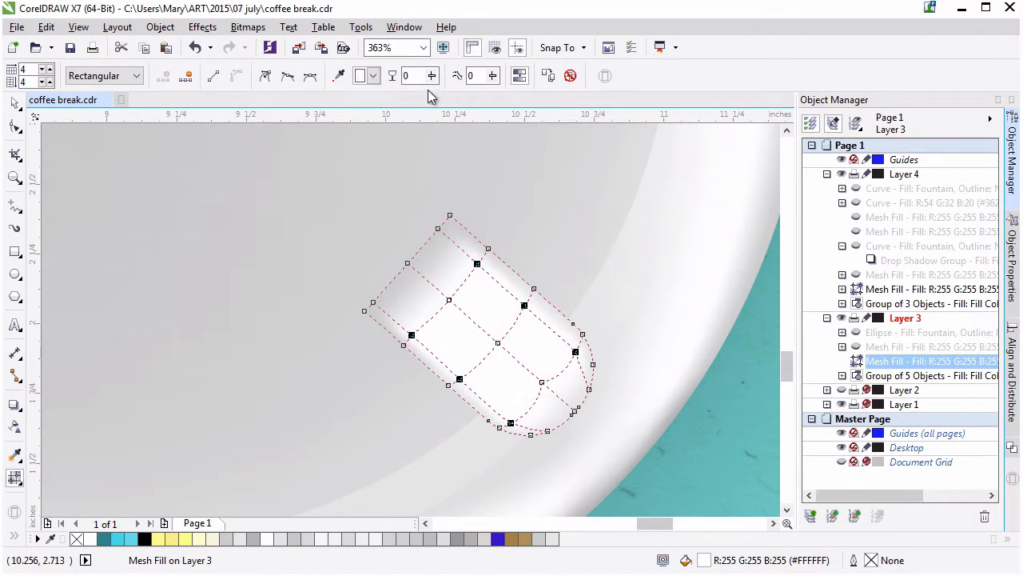
- Move the centre node near the handle's rounded end closer to the tip
left_click(544, 385)
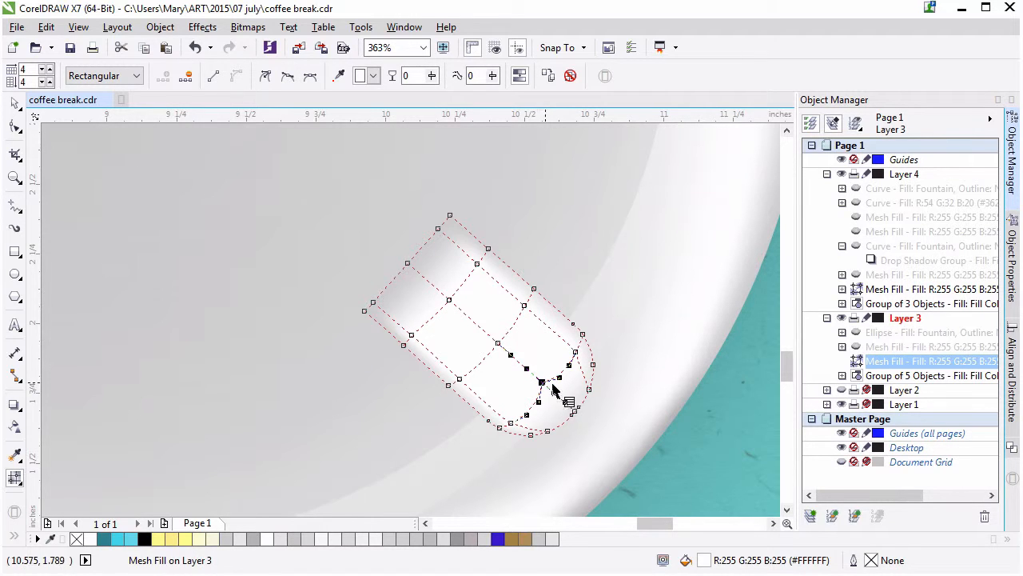
left_click_drag(542, 382, 544, 384)
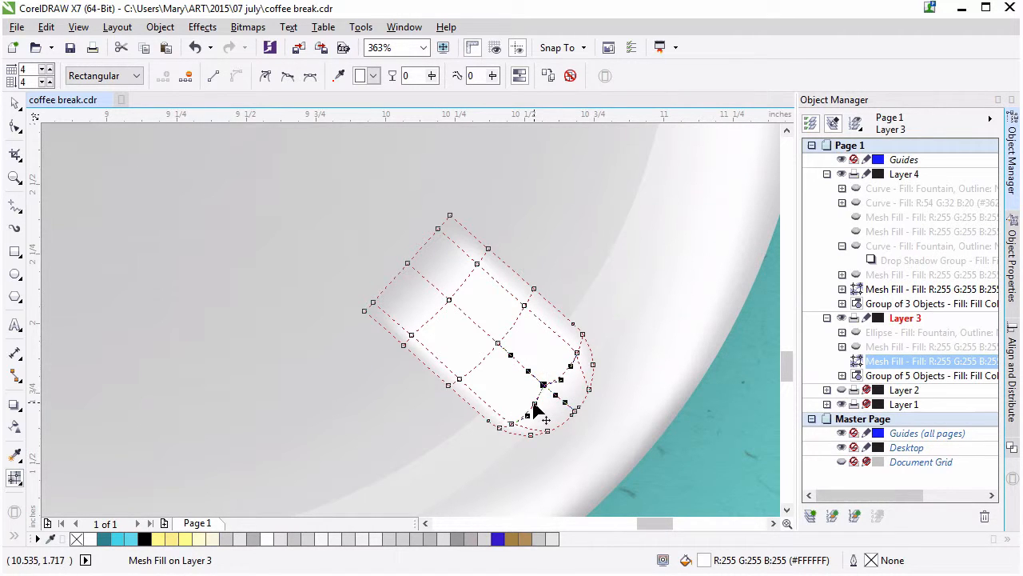
double_click(548, 384)
double_click(549, 390)
left_click_drag(563, 401, 556, 393)
- Set three nodes along the handle's lower edge and rounded tip to grey R:204 G:204 B:204
left_click(531, 435)
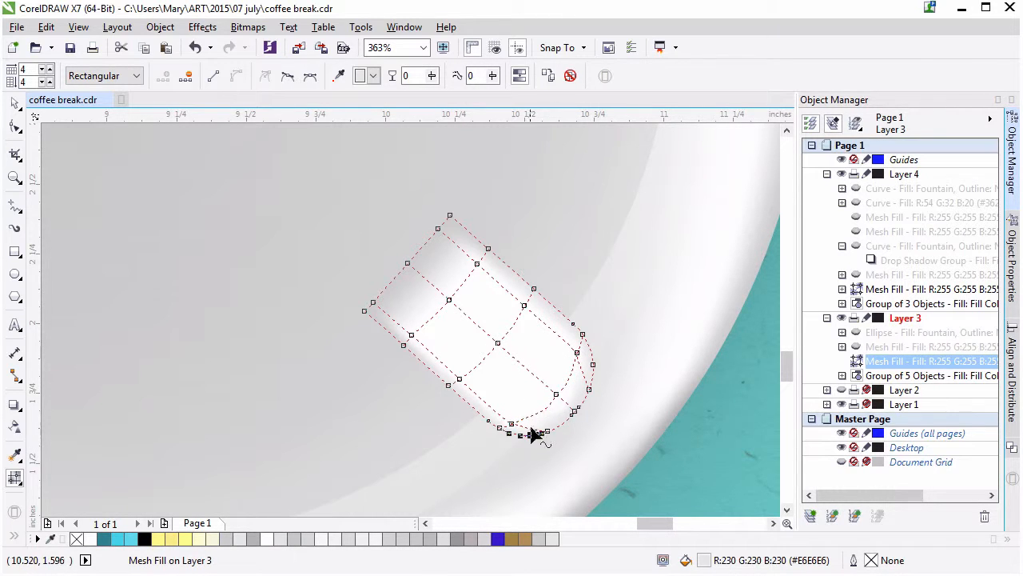
left_click(499, 427)
left_click(371, 76)
left_click(404, 105)
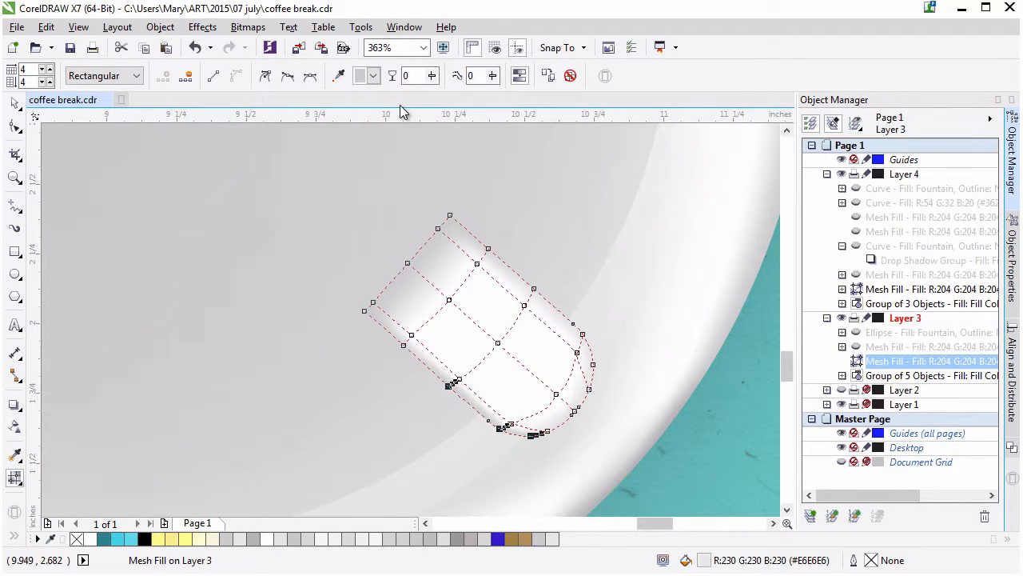
- Set the mesh nodes along the handle's upper edge and around its rounded tip to grey R:204 G:204 B:204
left_click(589, 389)
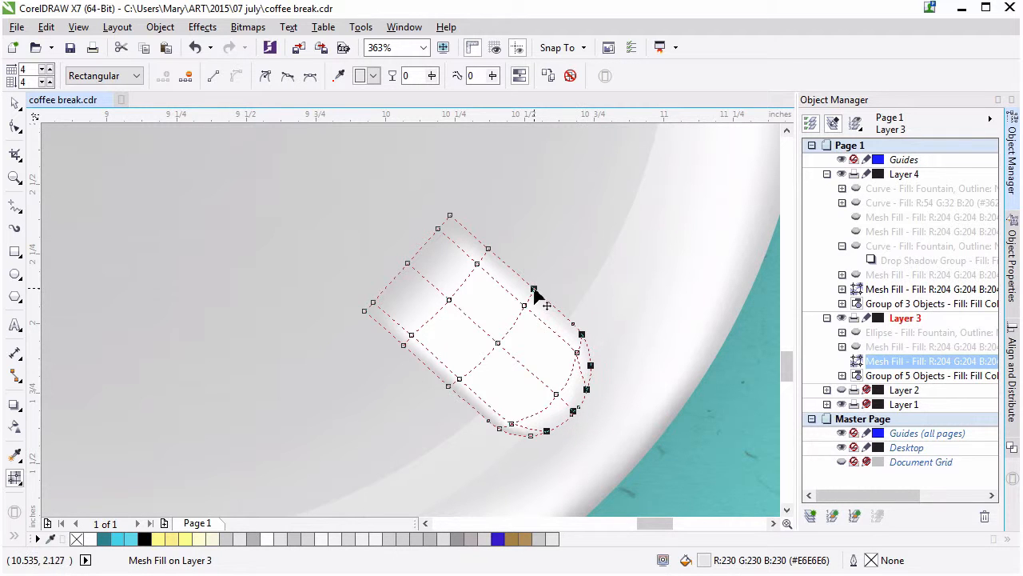
left_click(373, 76)
left_click(404, 103)
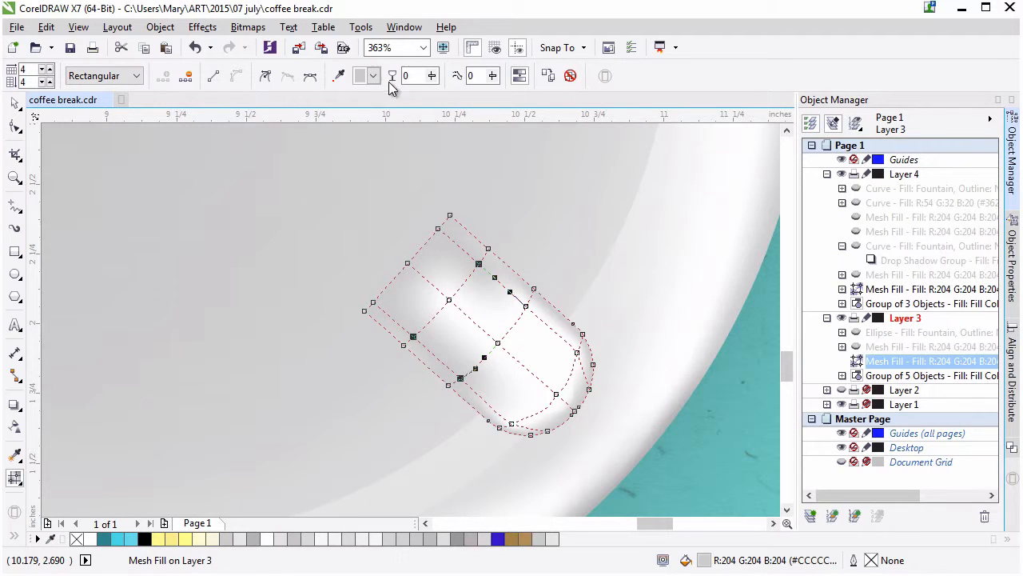
- Set the three selected inner nodes on the handle's lengthwise mesh lines to light grey R:230 G:230 B:230 and leave mesh editing
left_click(374, 76)
left_click(414, 104)
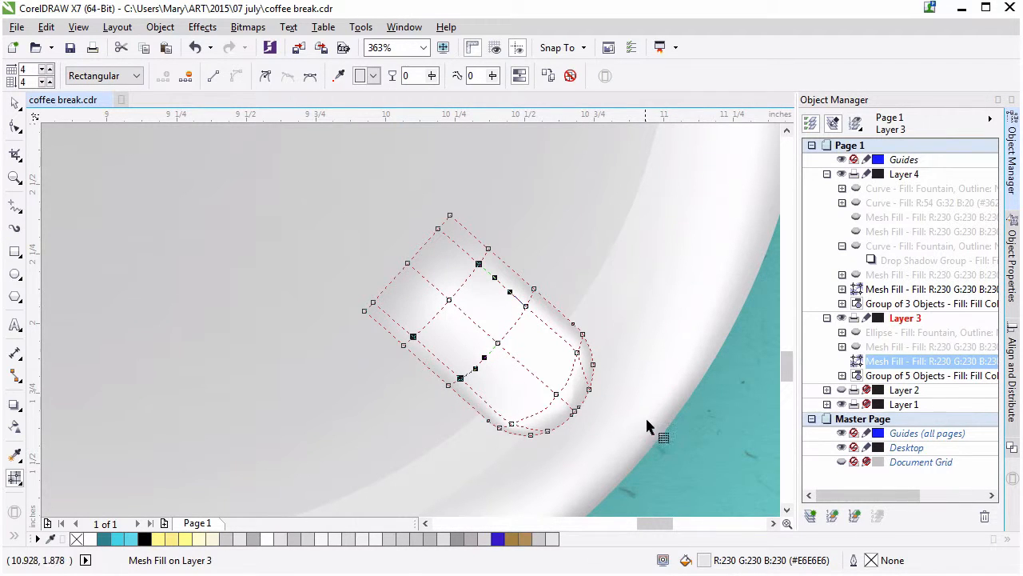
left_click(557, 394)
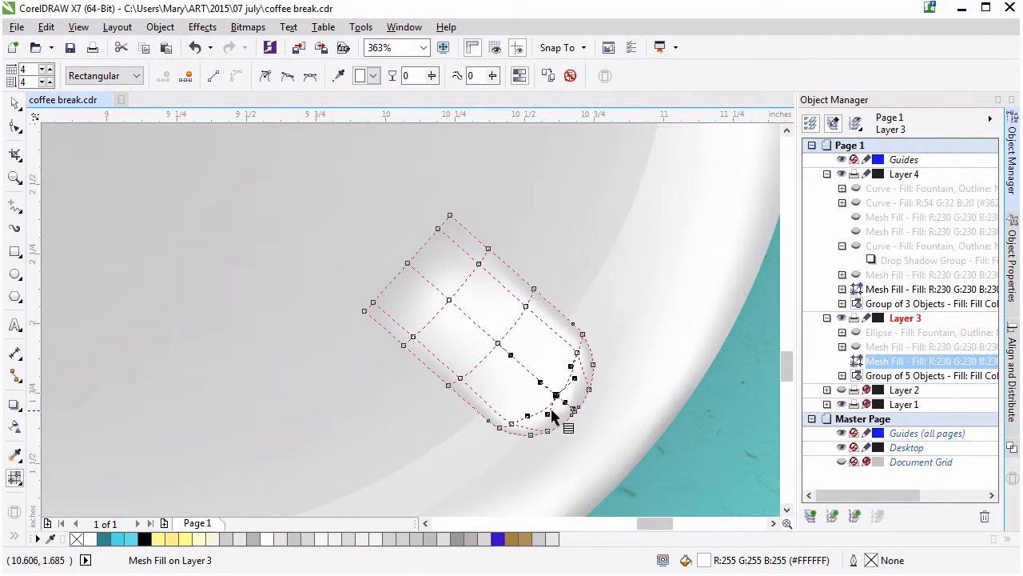
key("space")
left_click(765, 387)
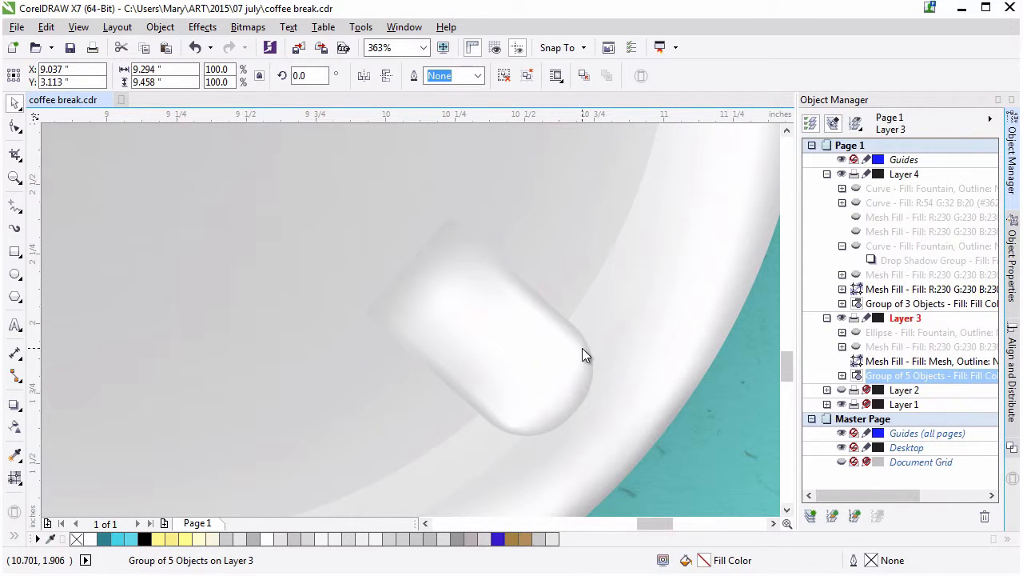
key("space")
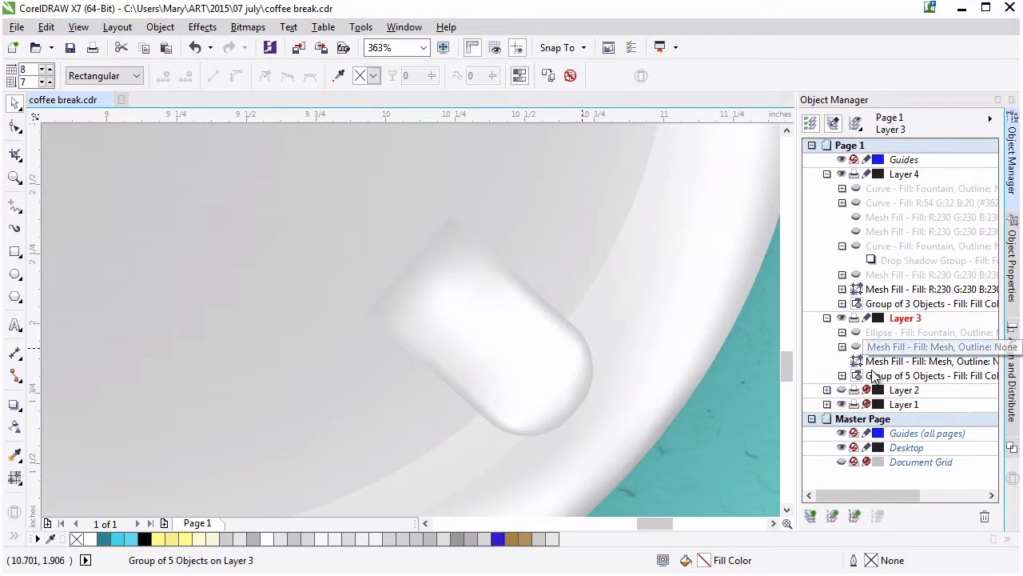
- Select the hidden control mesh fill on Layer 3 and view the shaded handle together with the surrounding cup and saucer
left_click(880, 347)
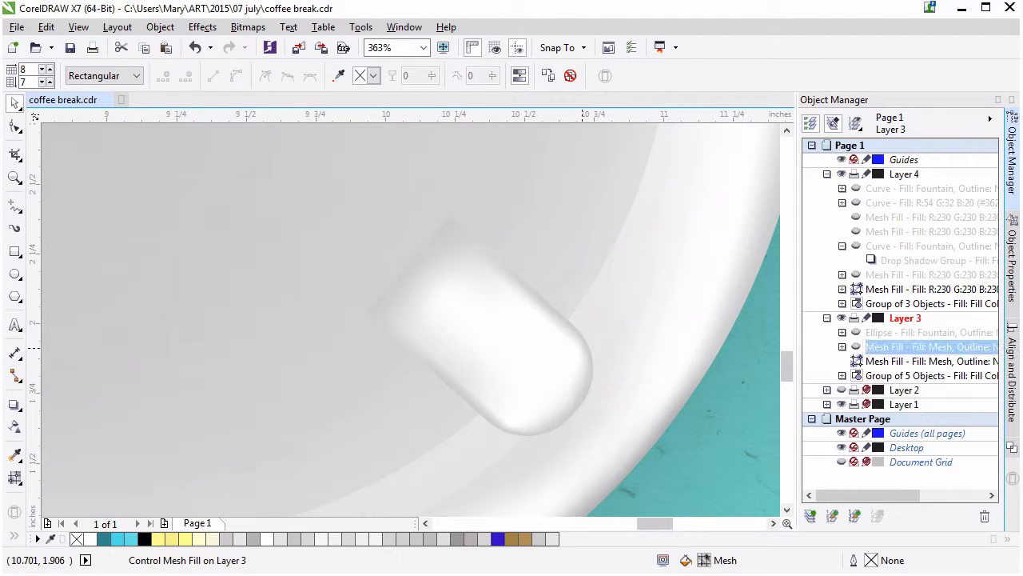
left_click(15, 178)
left_click(113, 75)
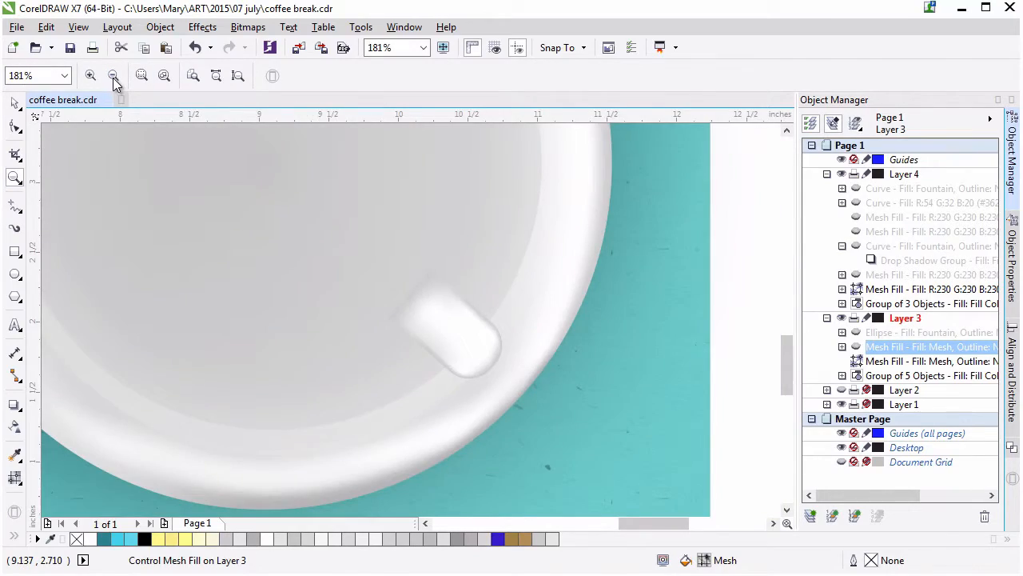
left_click(113, 75)
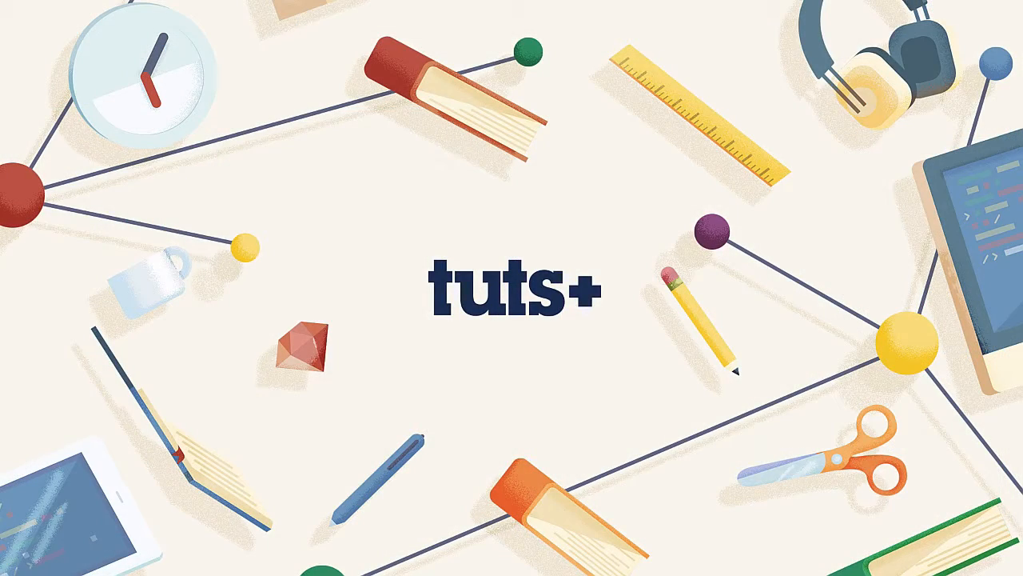